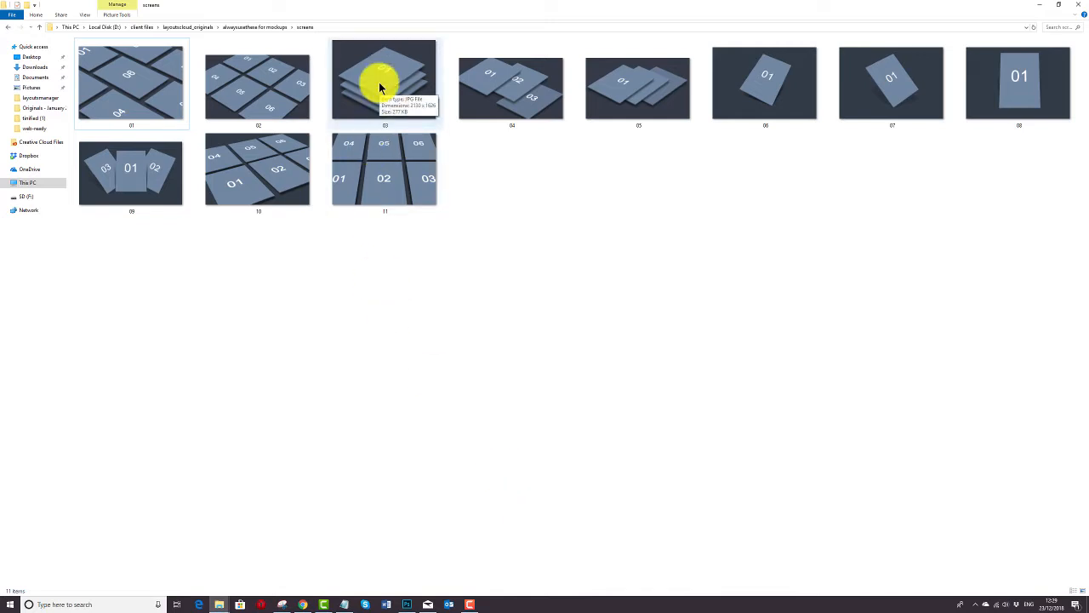
Preview mockup images 03 and 09 from the screens folder in Photos, closing each one after viewing.
double_click(379, 82)
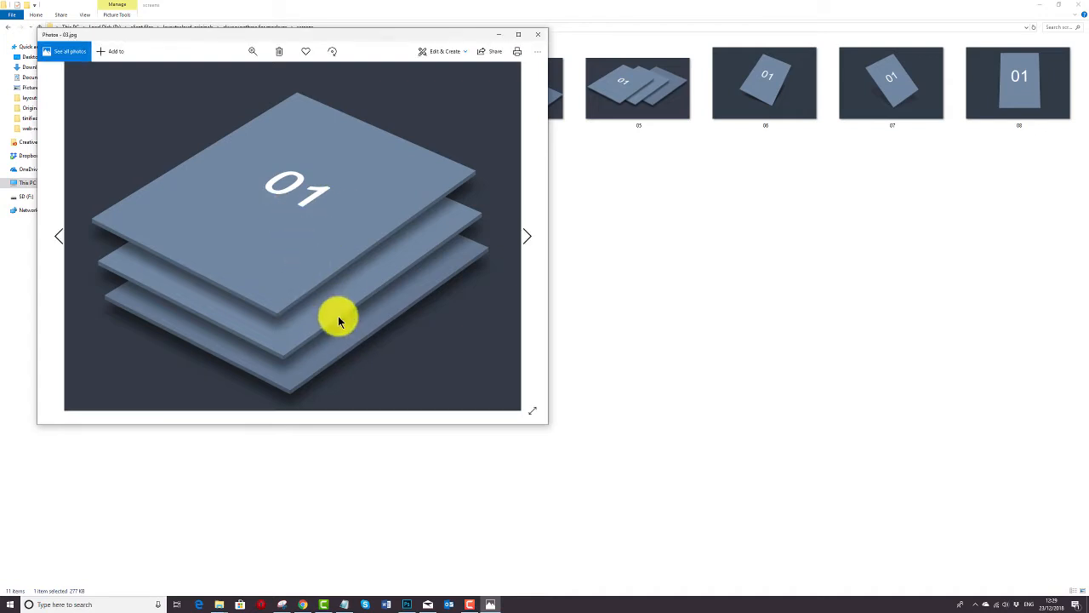
click(538, 36)
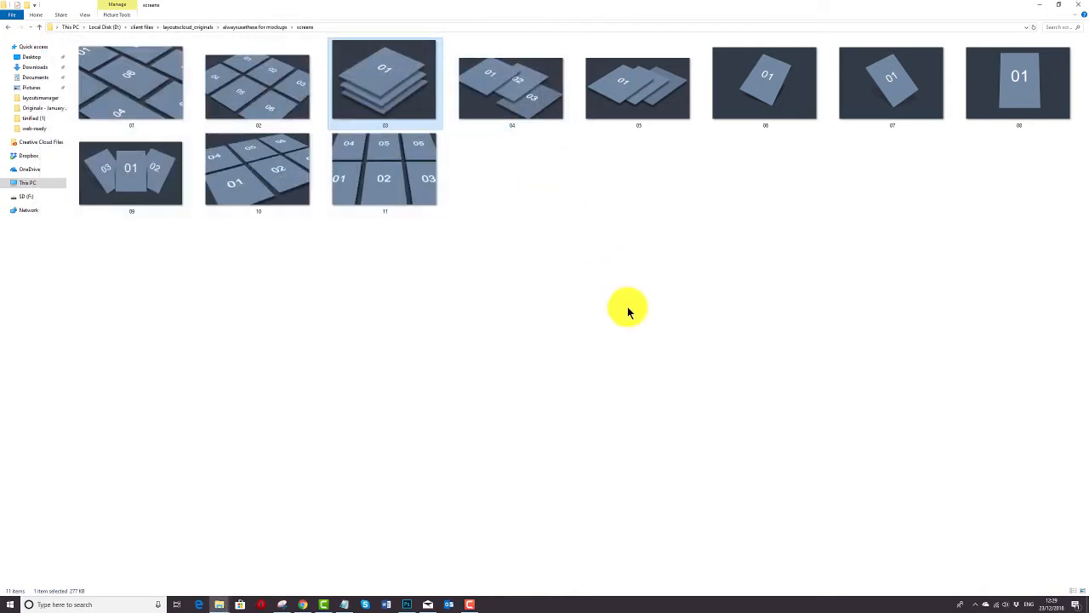
double_click(144, 169)
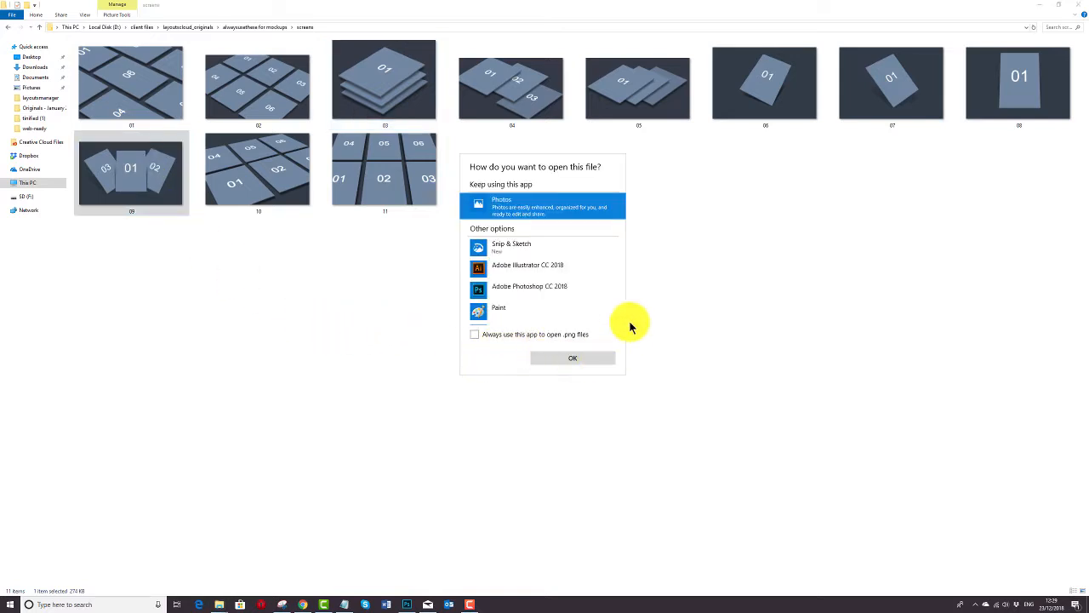
click(581, 359)
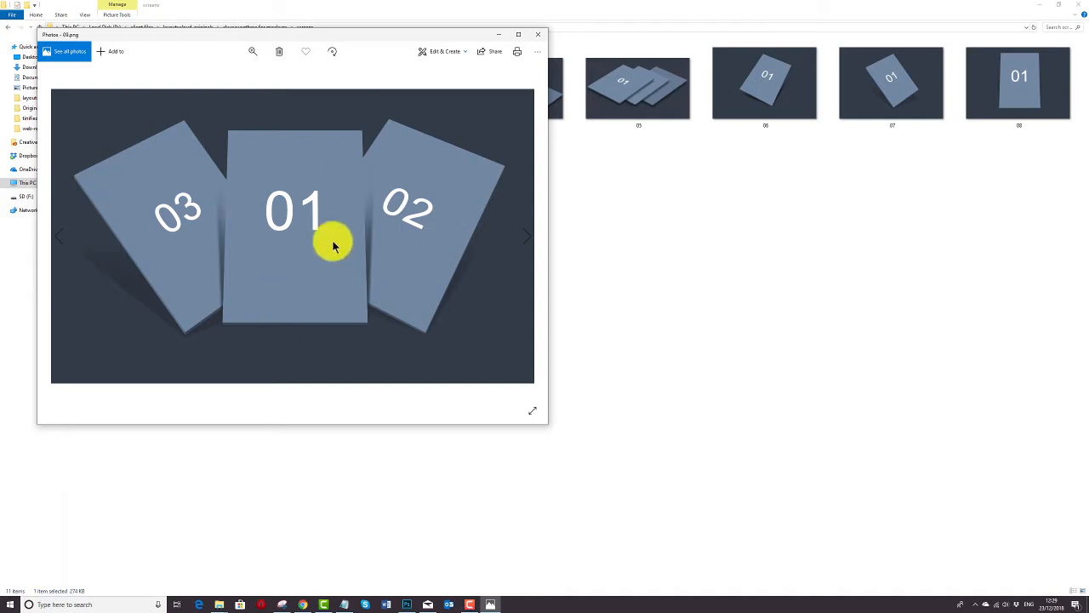
click(537, 34)
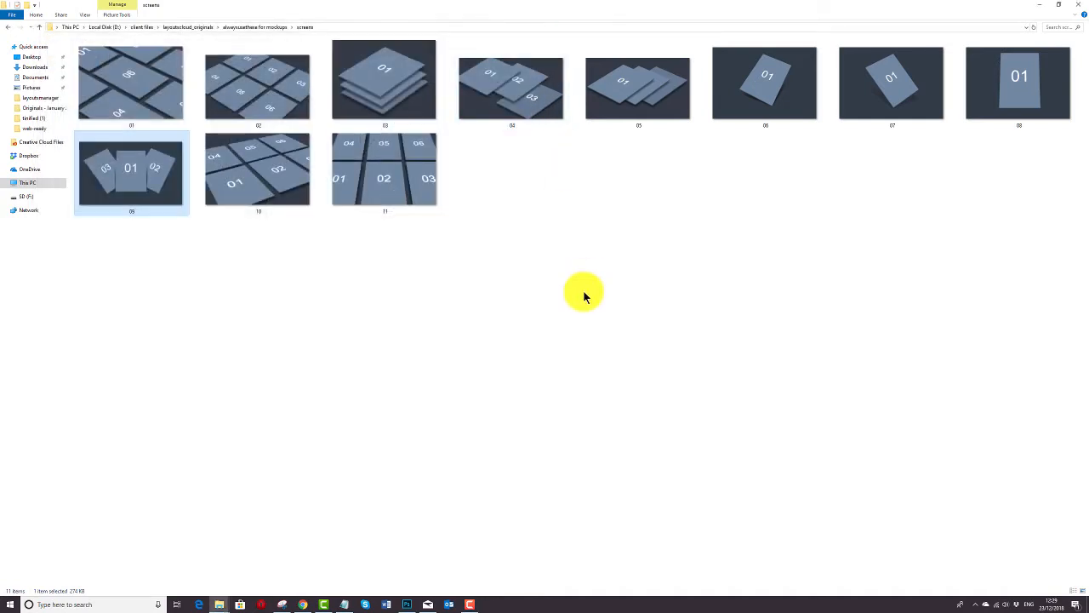
Go to the PSD files folder inside the mockups folder and open 09.psd in Photoshop.
click(242, 28)
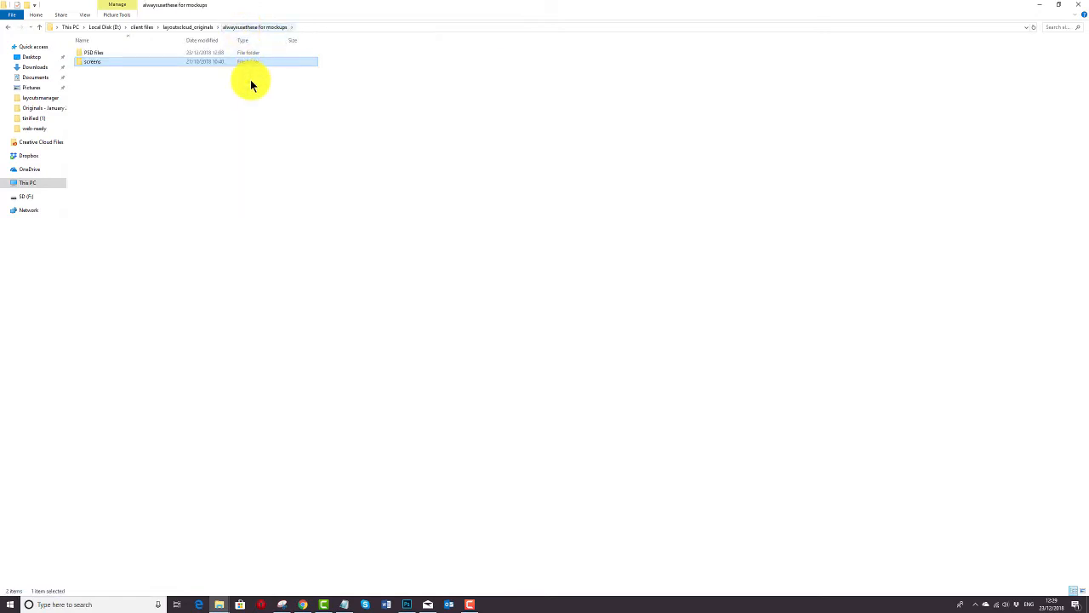
double_click(83, 53)
click(464, 73)
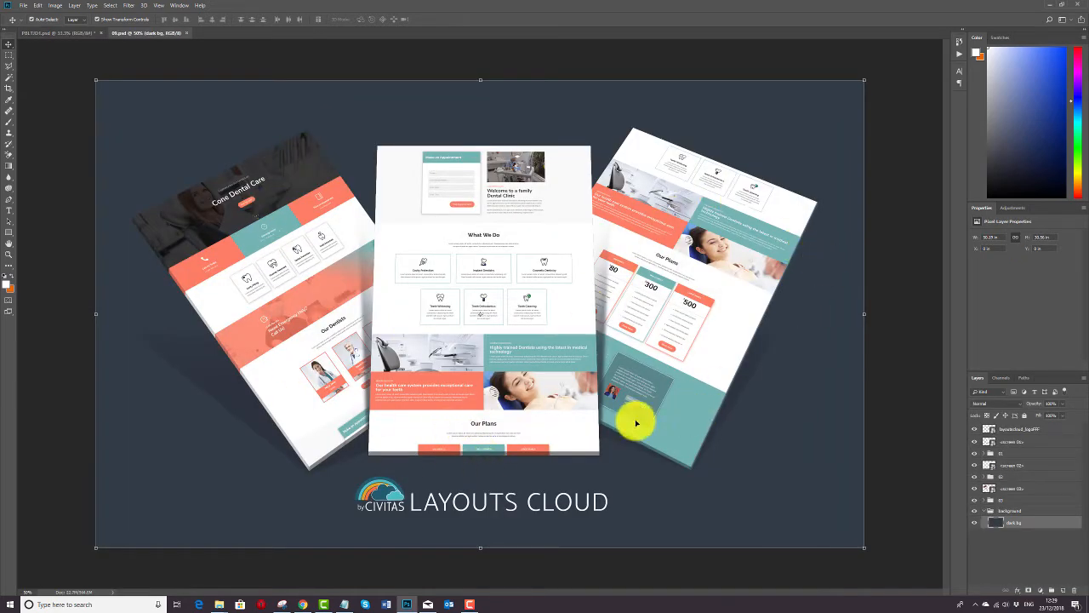
Check which layer holds each of the three tilted screens and open the smart object contents of the screen 03 layer.
click(327, 358)
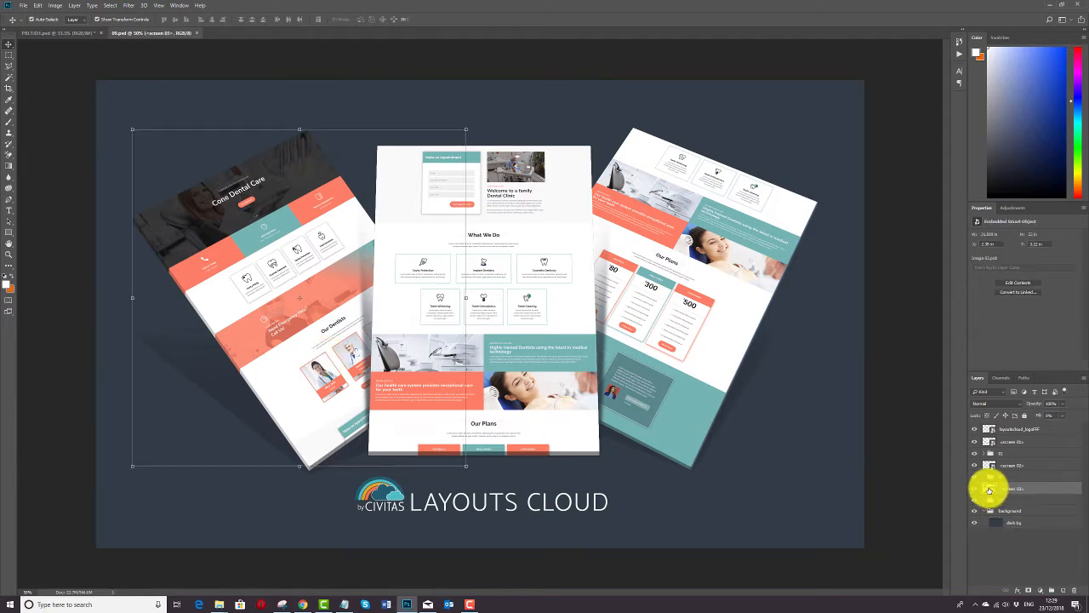
click(543, 362)
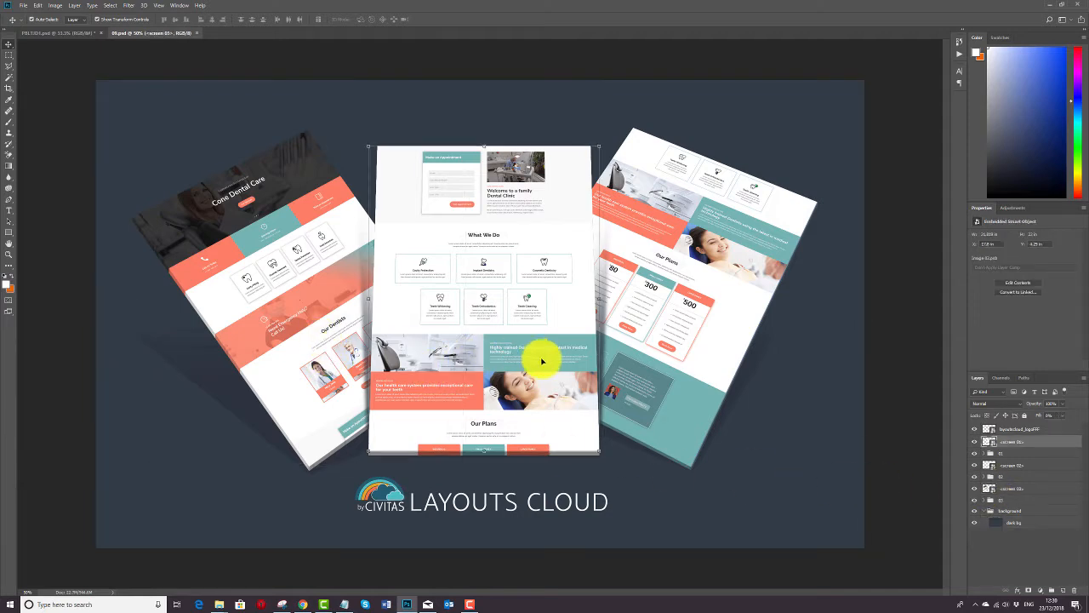
click(669, 373)
click(294, 350)
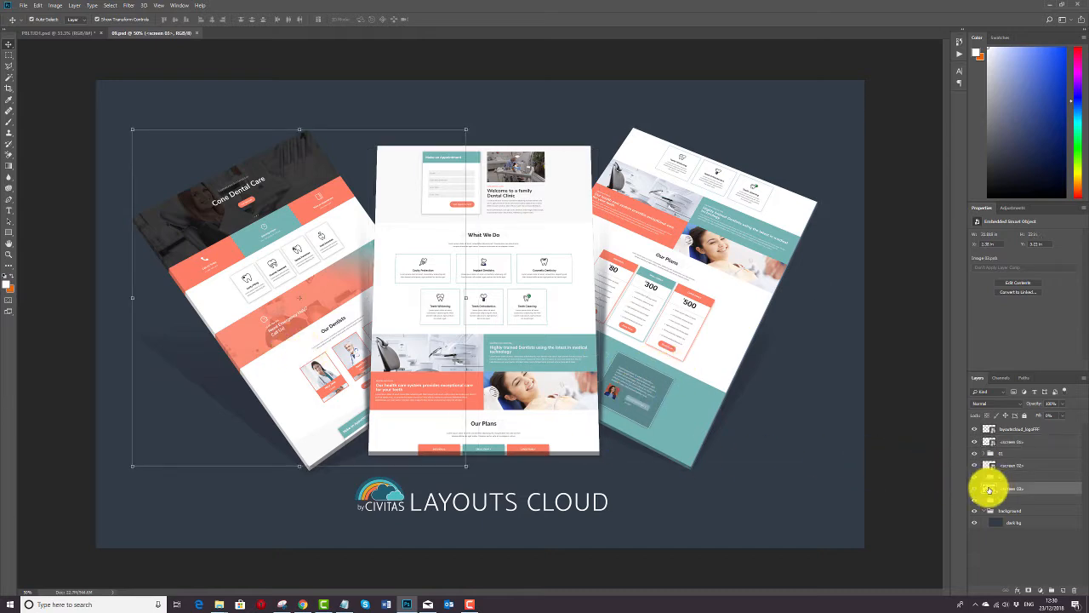
double_click(979, 487)
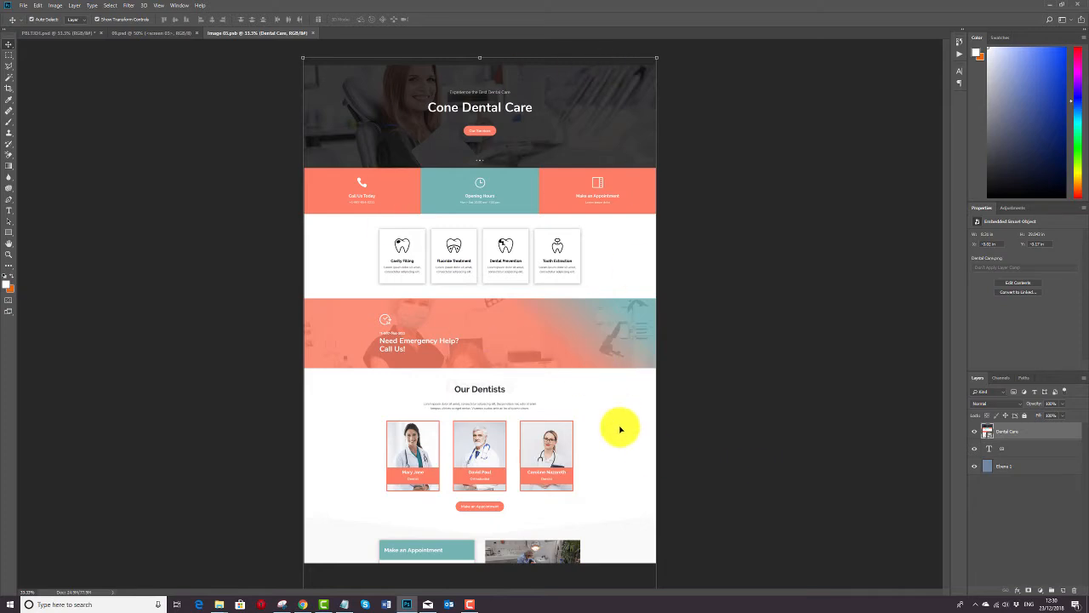
Delete the Dental Care layer from Image 03.psb and place the Dance Academy image as an embedded object.
key(Delete)
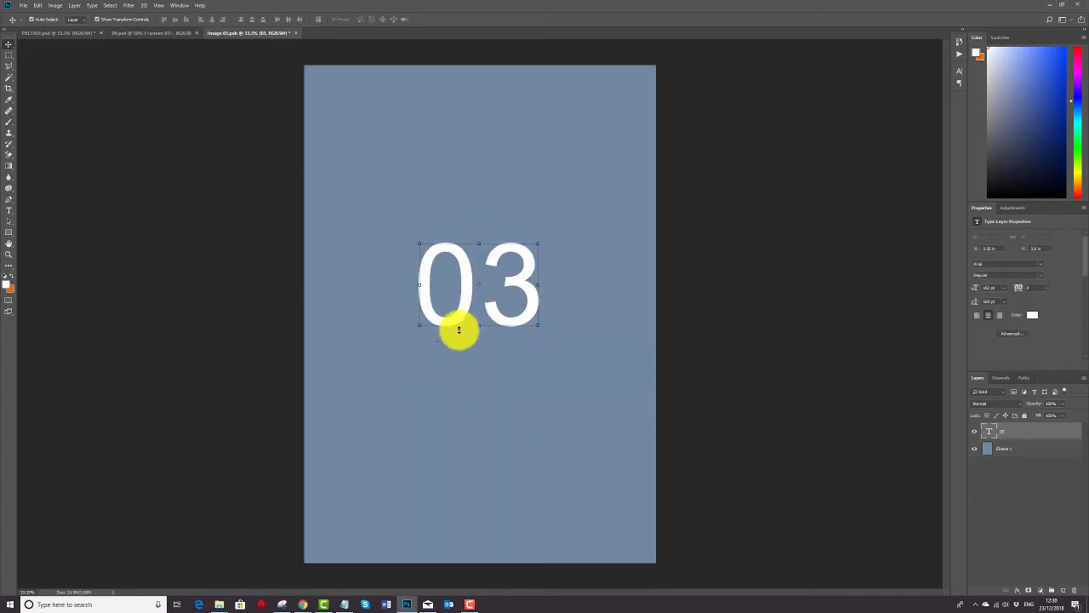
click(20, 6)
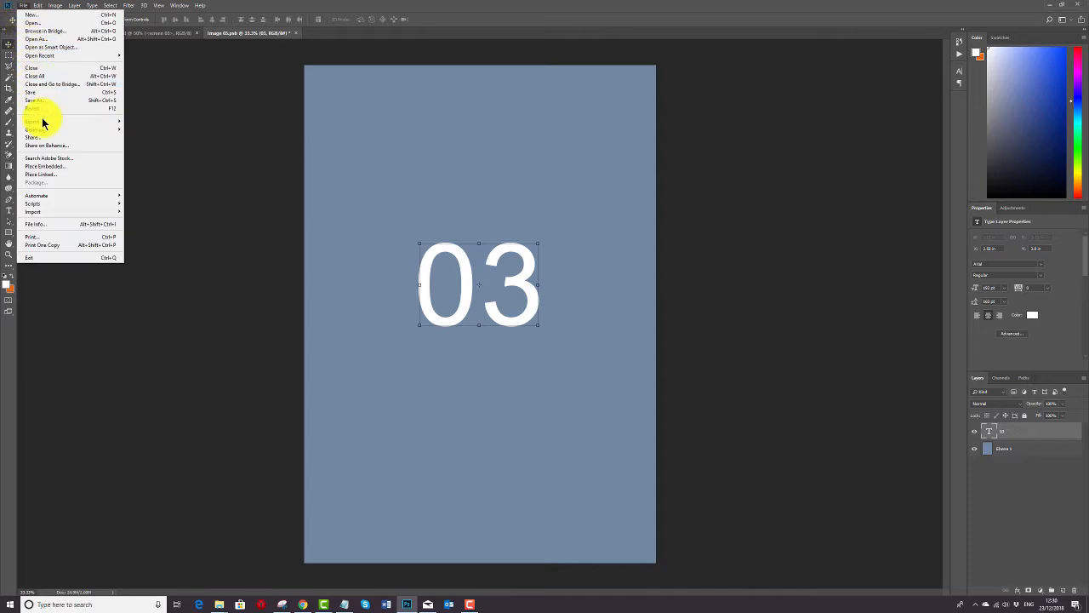
click(48, 167)
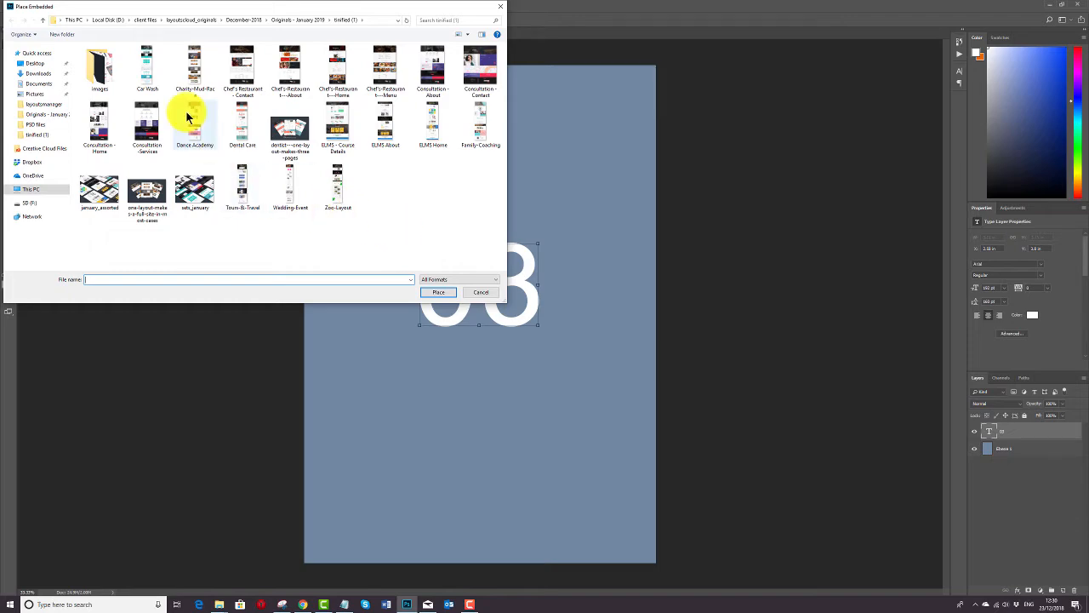
click(437, 292)
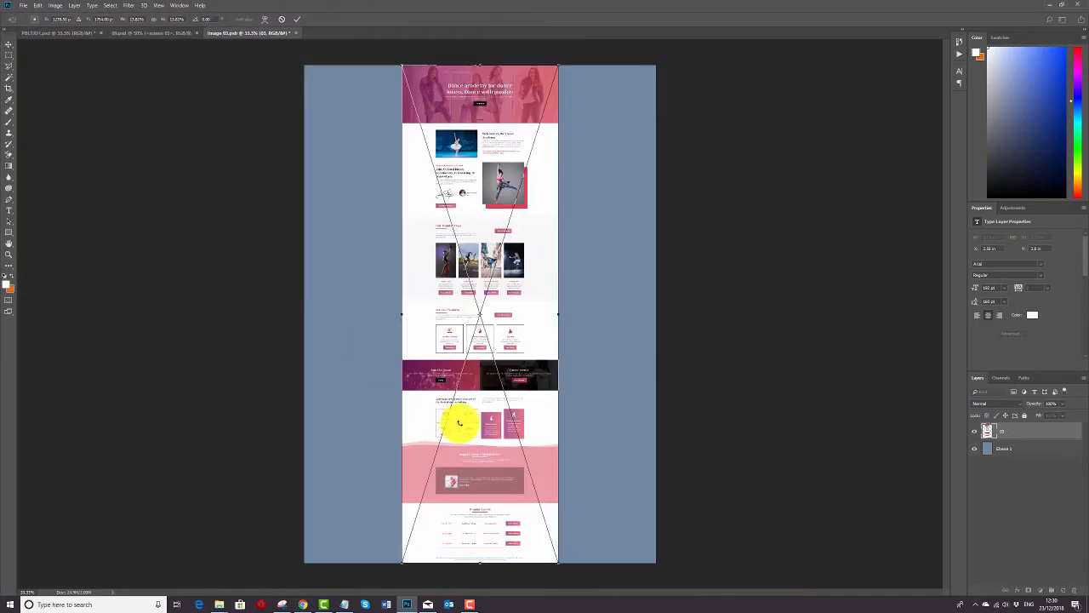
Scale the Dance Academy image proportionally to about 31% to span the canvas width from its upper edge, and save and close Image 03.psb.
drag(436, 266, 537, 528)
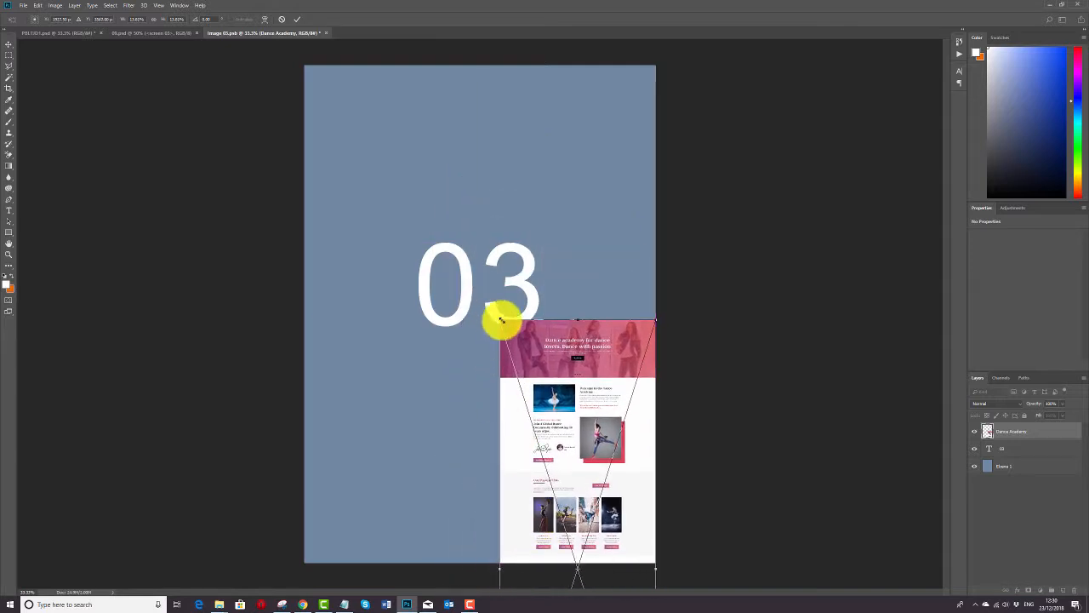
drag(500, 319, 141, 7)
drag(479, 283, 540, 588)
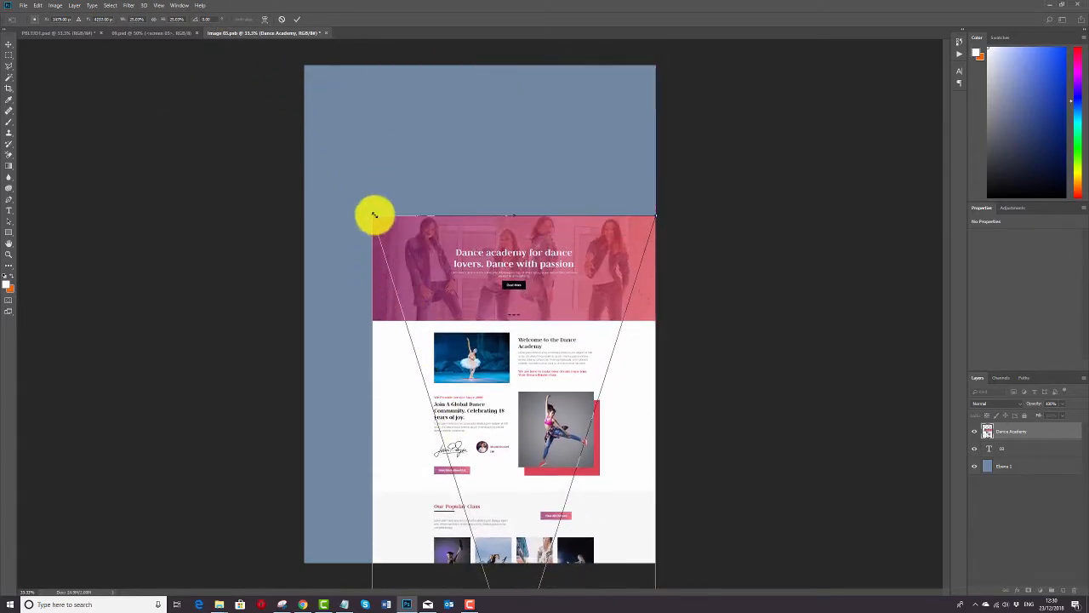
drag(375, 214, 272, 83)
drag(412, 145, 436, 328)
drag(323, 176, 316, 111)
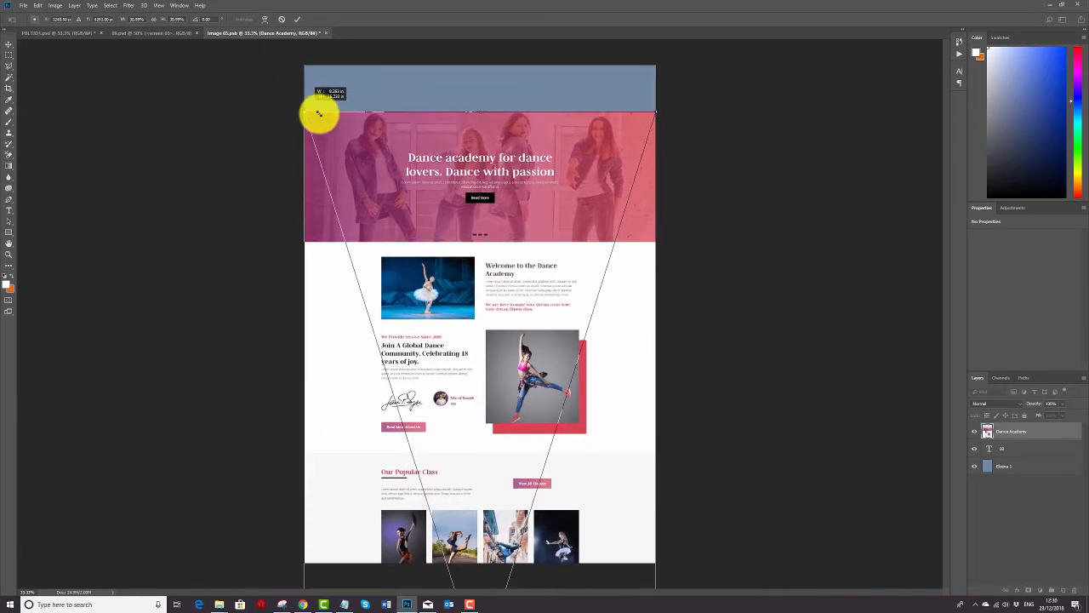
drag(410, 236, 418, 204)
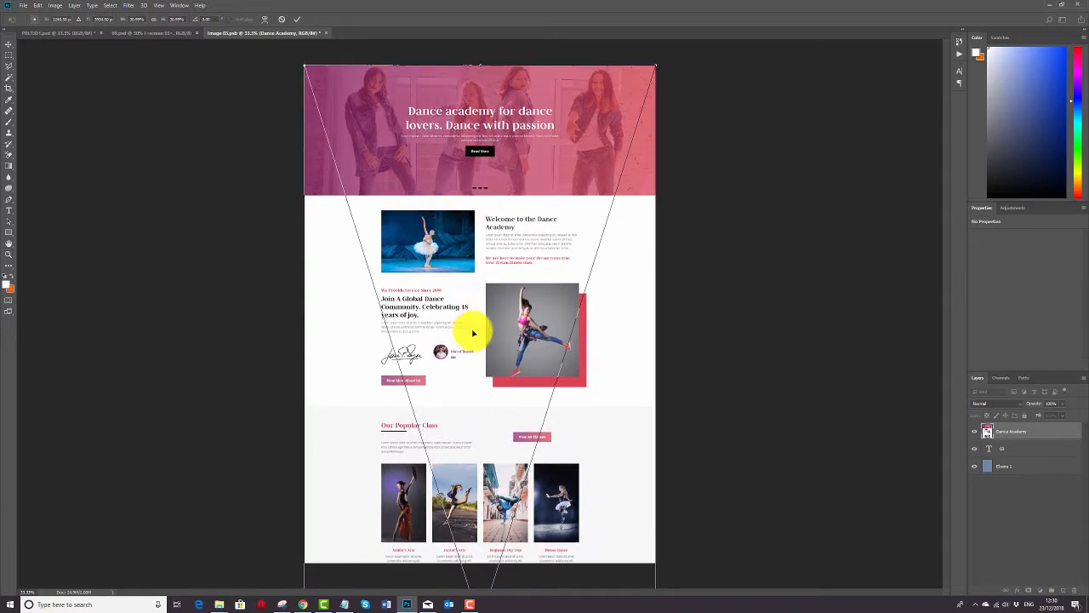
key(Return)
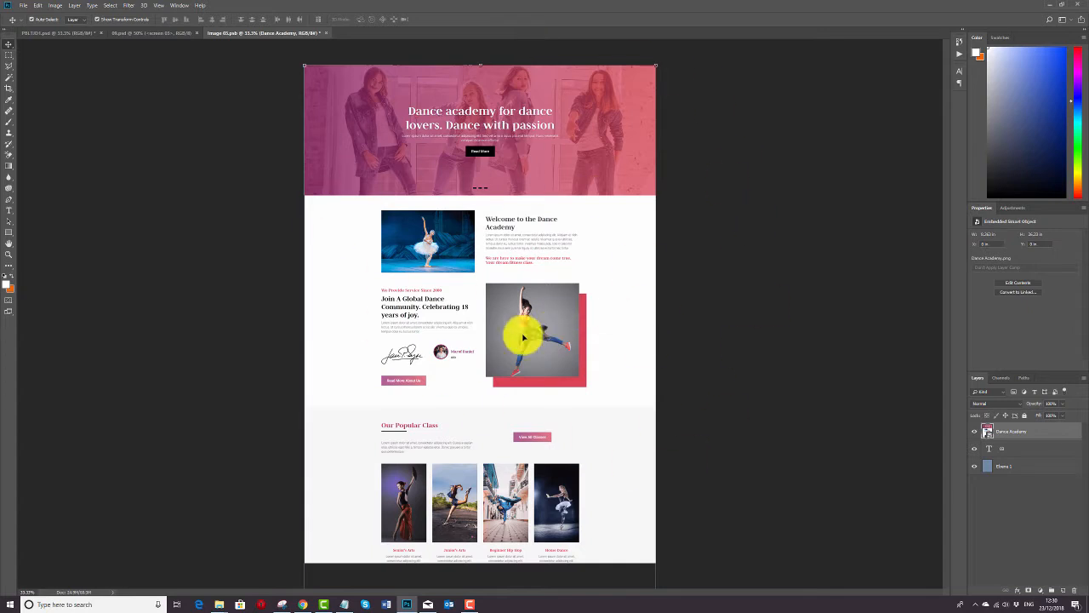
click(326, 34)
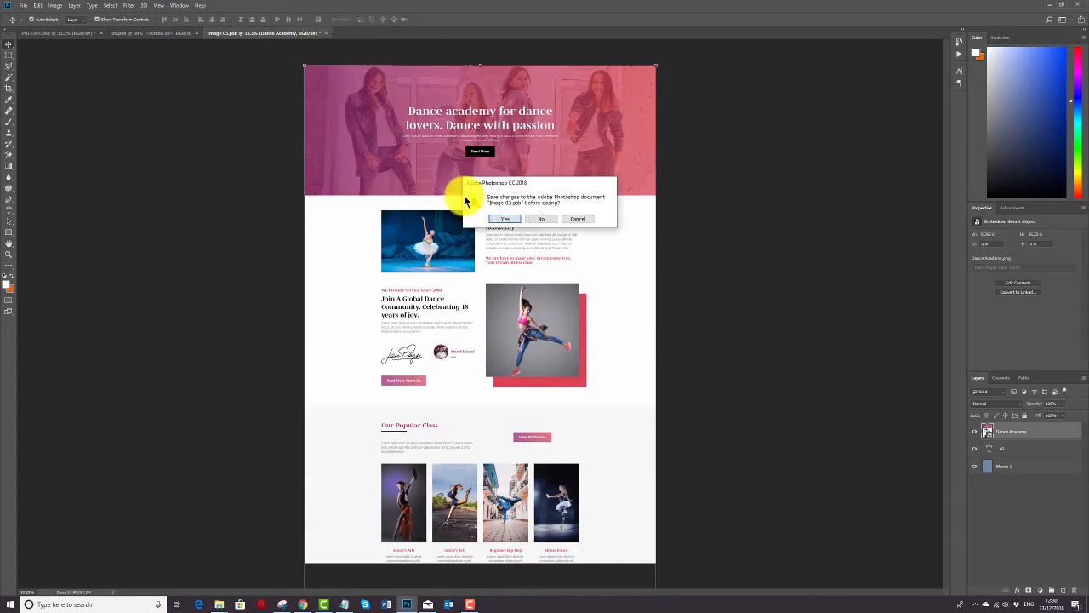
click(506, 218)
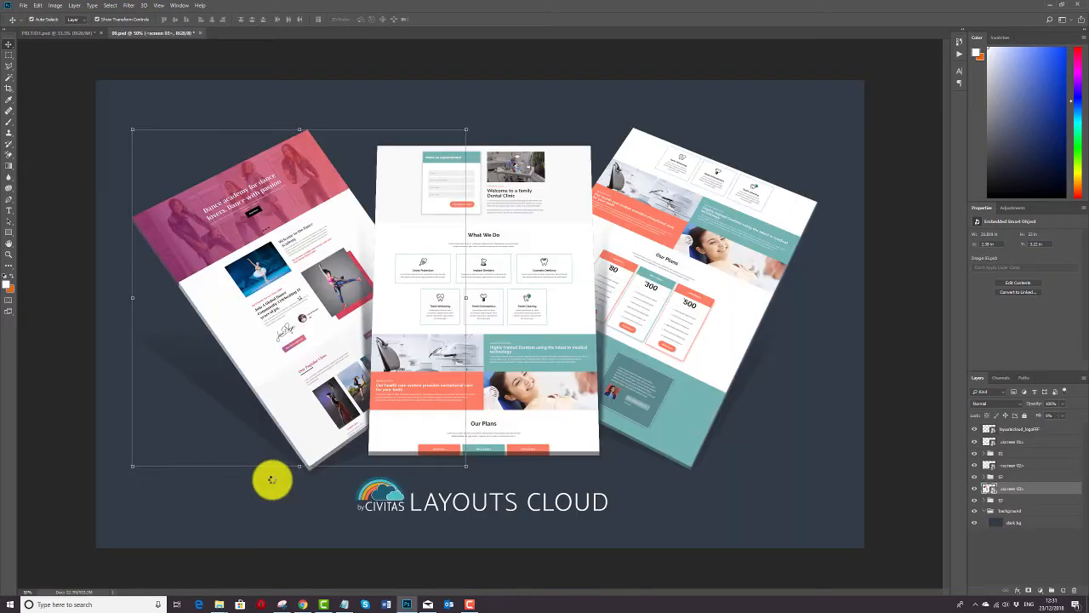
Open the middle screen's smart object, Image 01.psb, and replace its Dental Care layer with an embedded Dance Academy image.
click(550, 399)
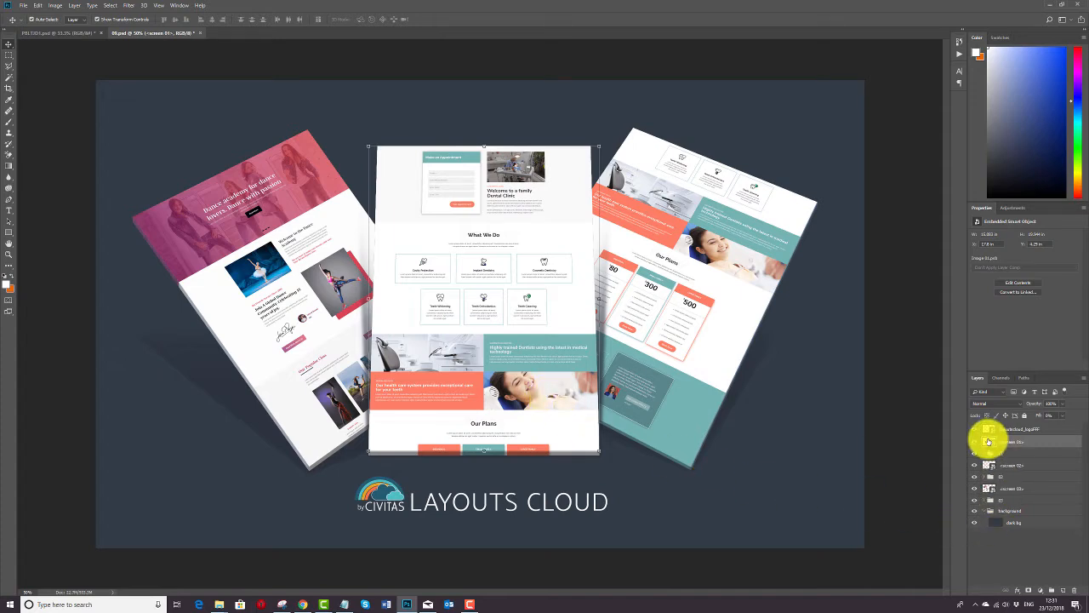
double_click(988, 441)
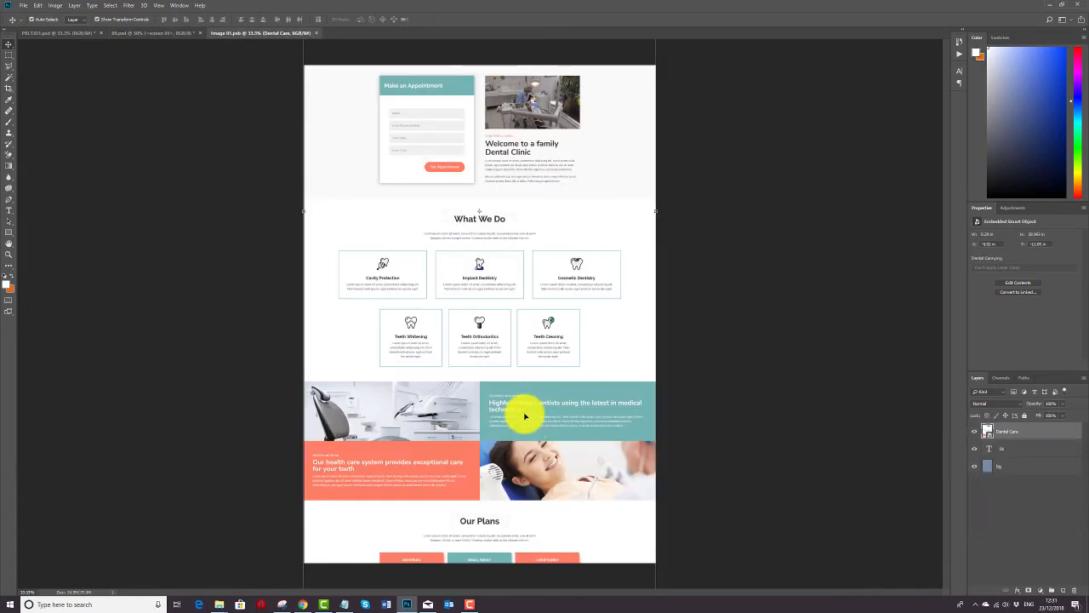
key(Delete)
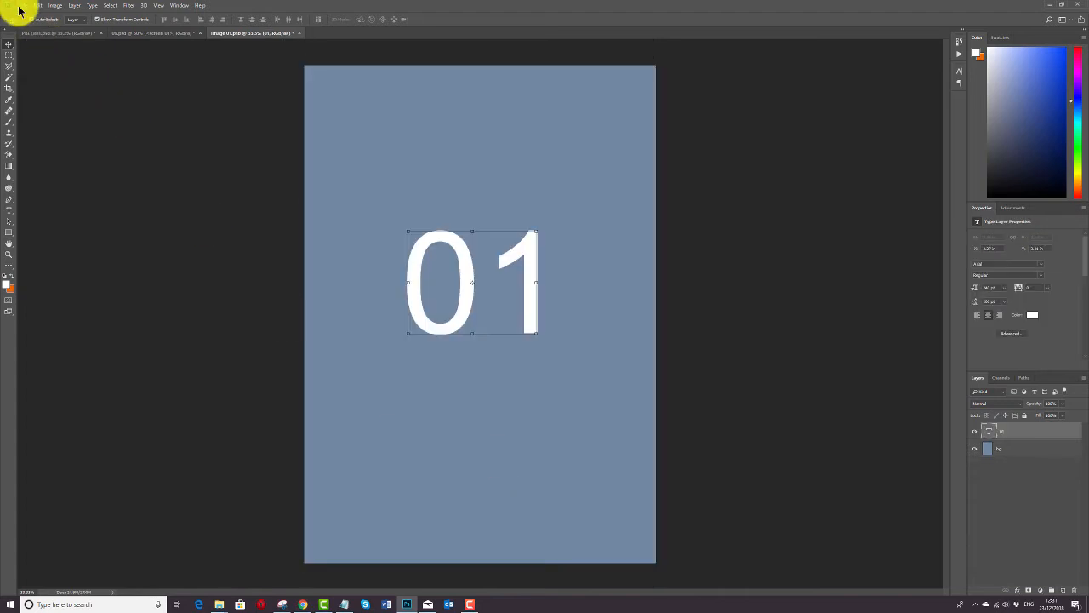
click(22, 6)
click(49, 167)
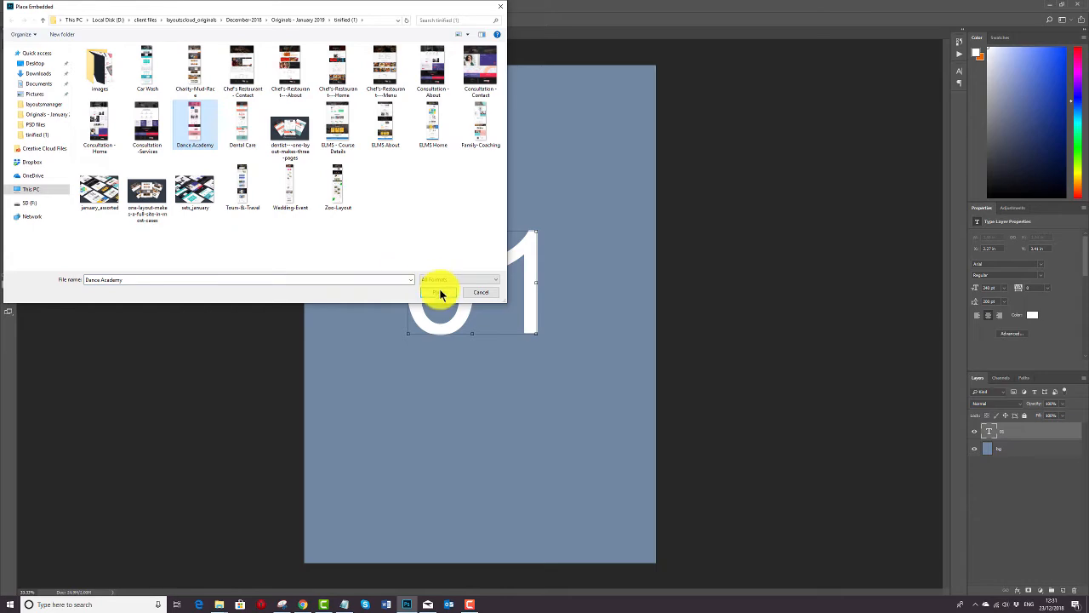
click(437, 292)
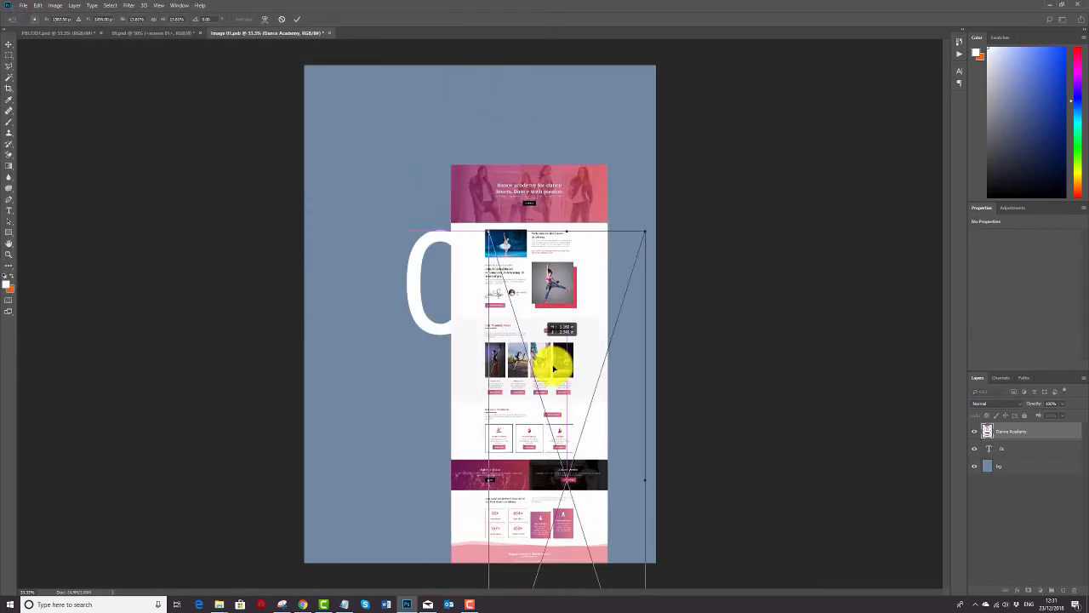
Scale the placed Dance Academy image proportionally to cover the canvas width of Image 01.psb, with its header at the canvas's upper edge.
drag(554, 368, 567, 462)
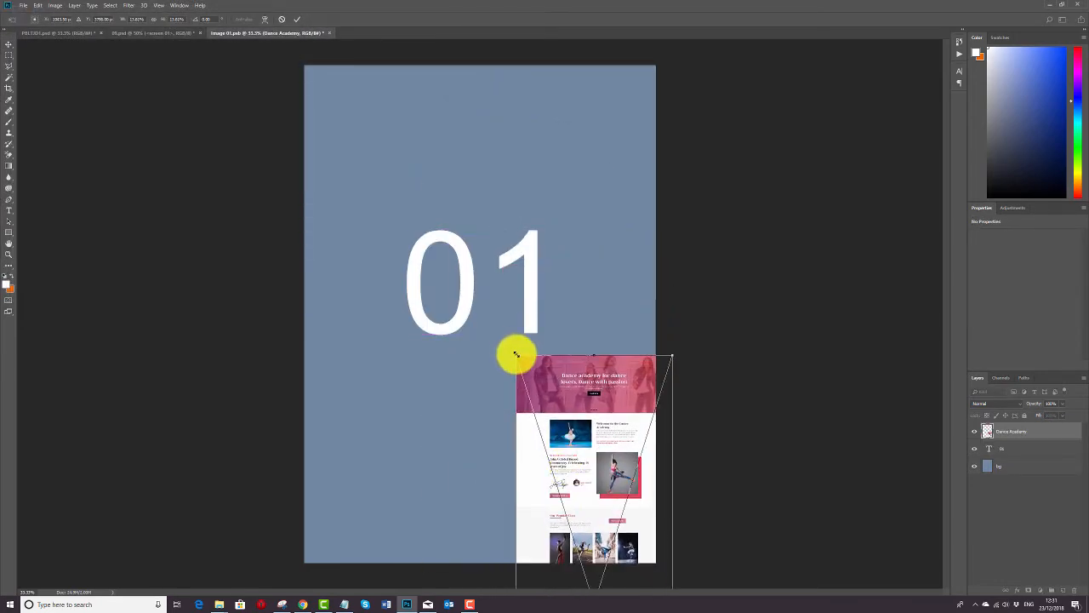
drag(515, 353, 322, 137)
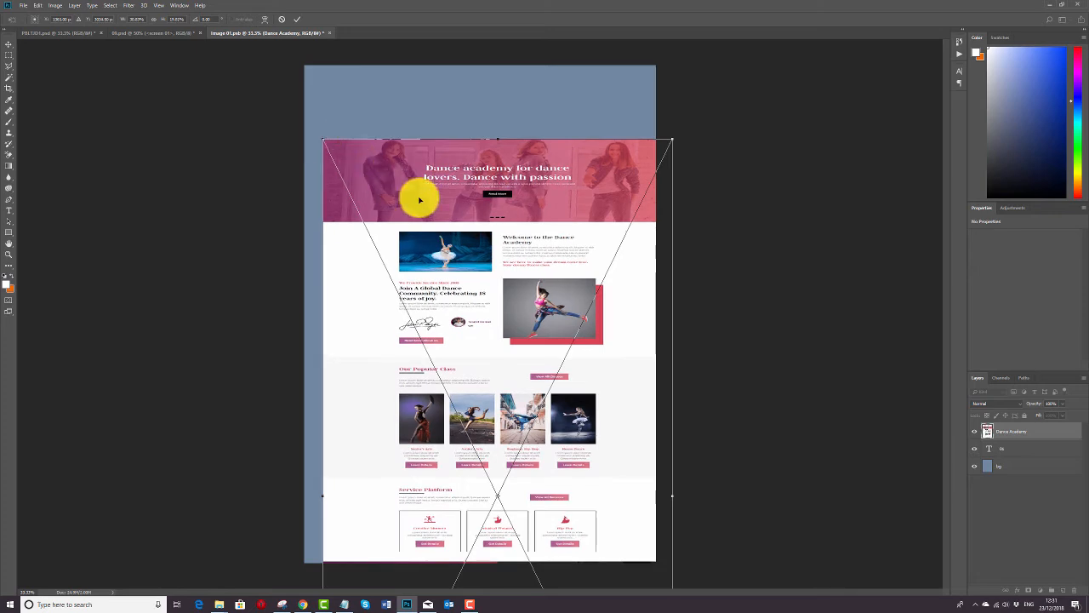
key(ctrl+z)
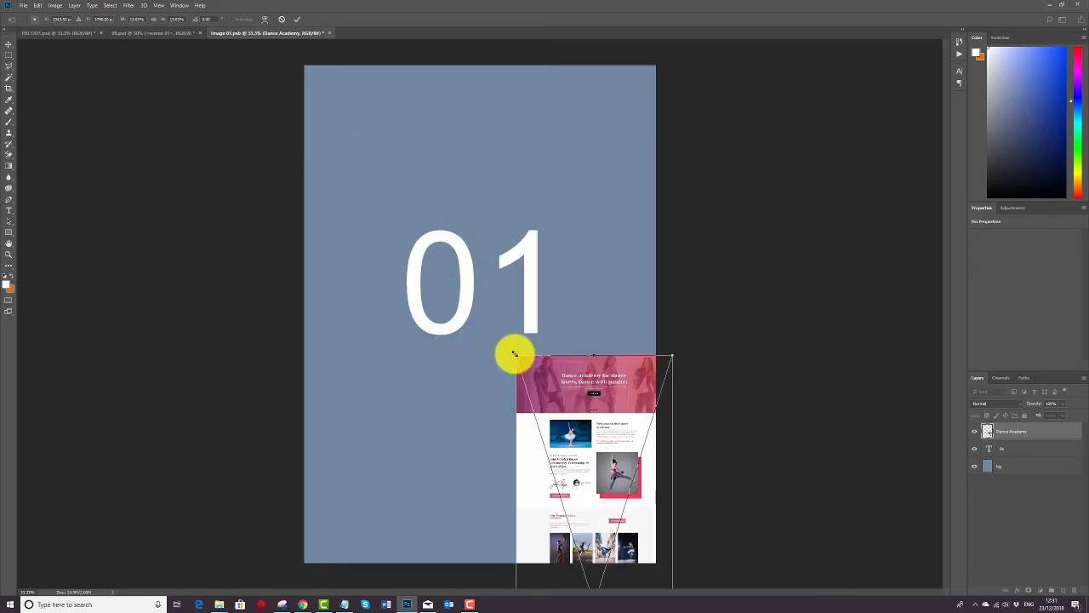
drag(514, 354, 277, 92)
drag(492, 189, 503, 356)
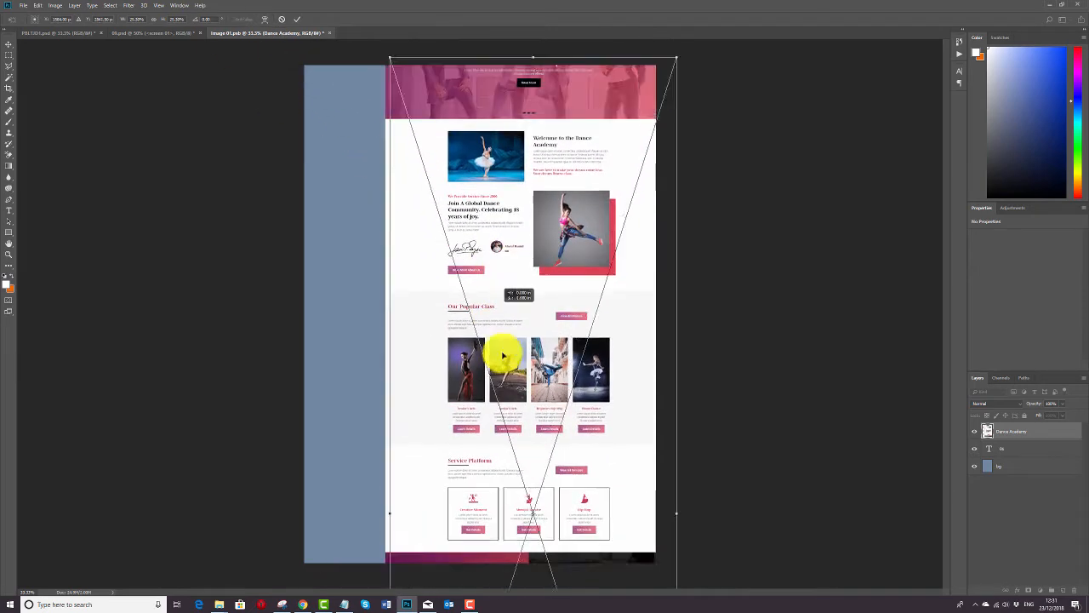
drag(414, 201, 228, 7)
drag(474, 171, 547, 421)
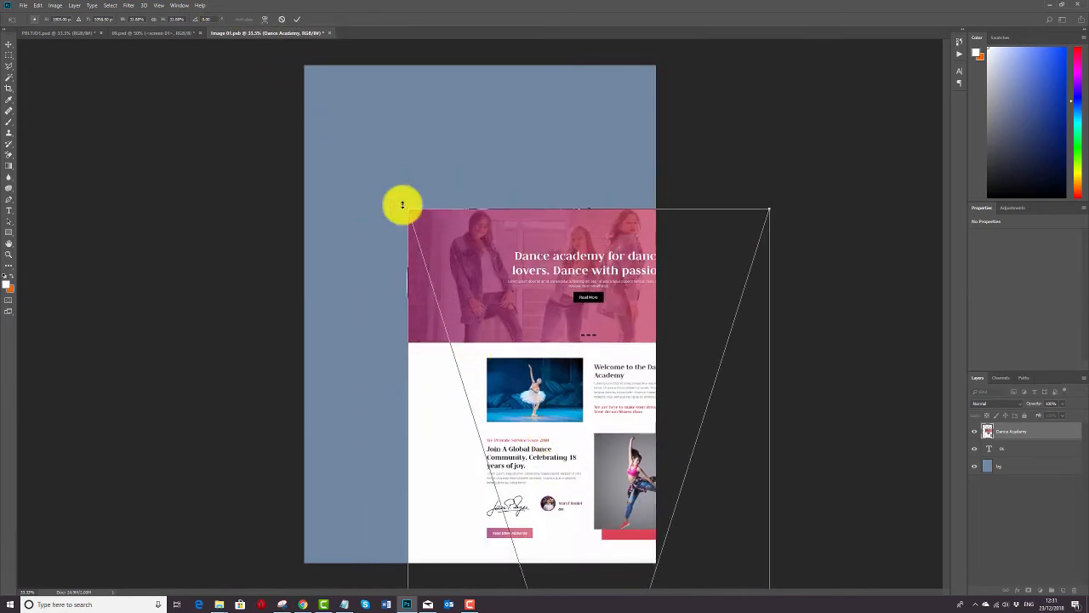
drag(407, 209, 347, 203)
drag(565, 341, 475, 226)
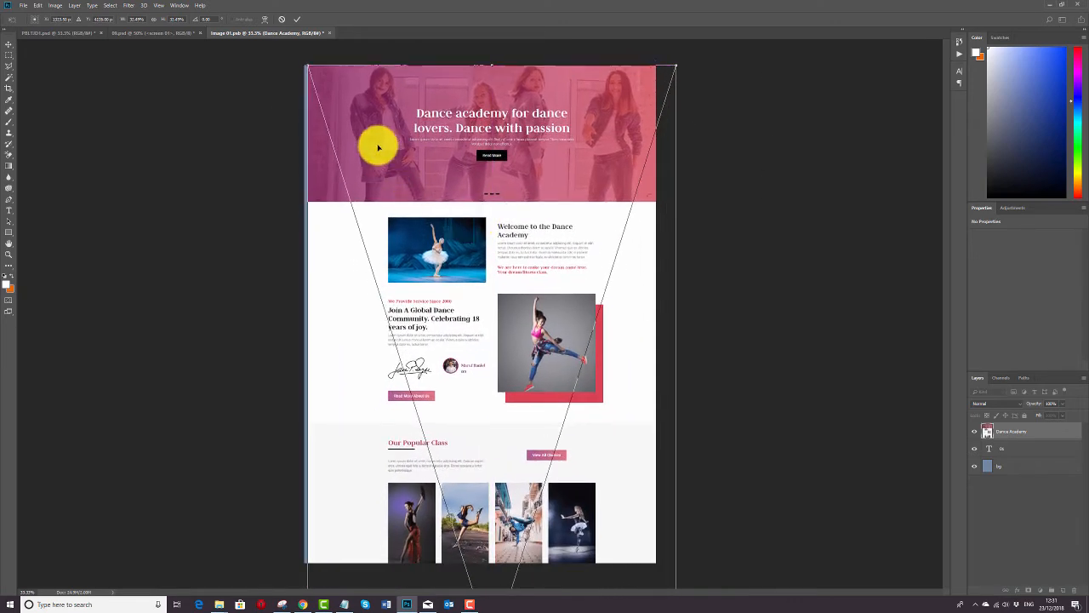
drag(308, 67, 318, 95)
drag(463, 230, 450, 201)
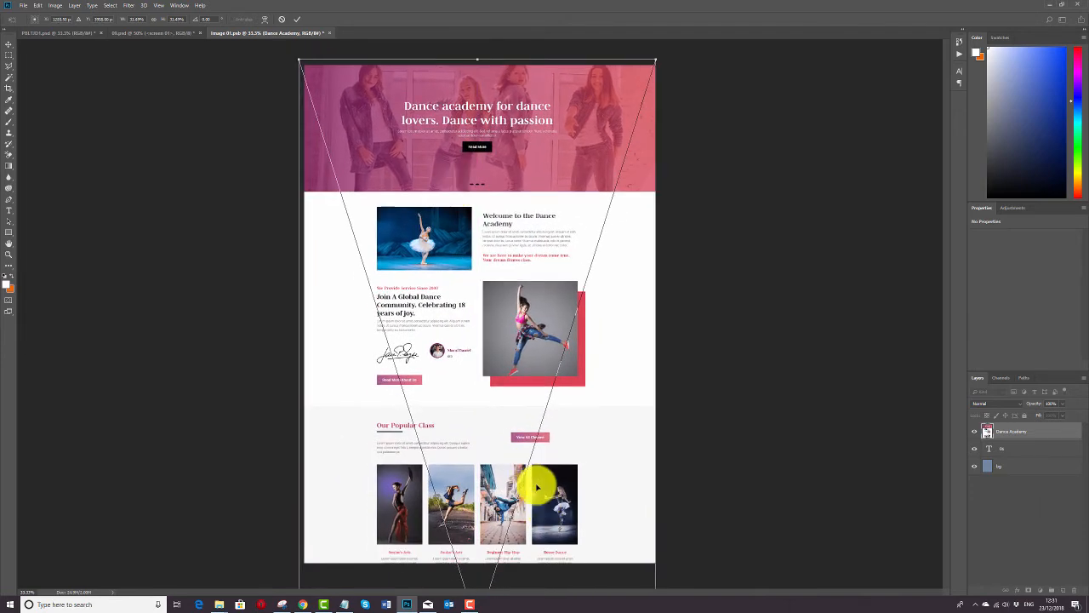
Move the Dance Academy image up until its Our Popular Class section starts the canvas, and save and close Image 01.psb.
drag(541, 487, 541, 223)
drag(555, 388, 562, 329)
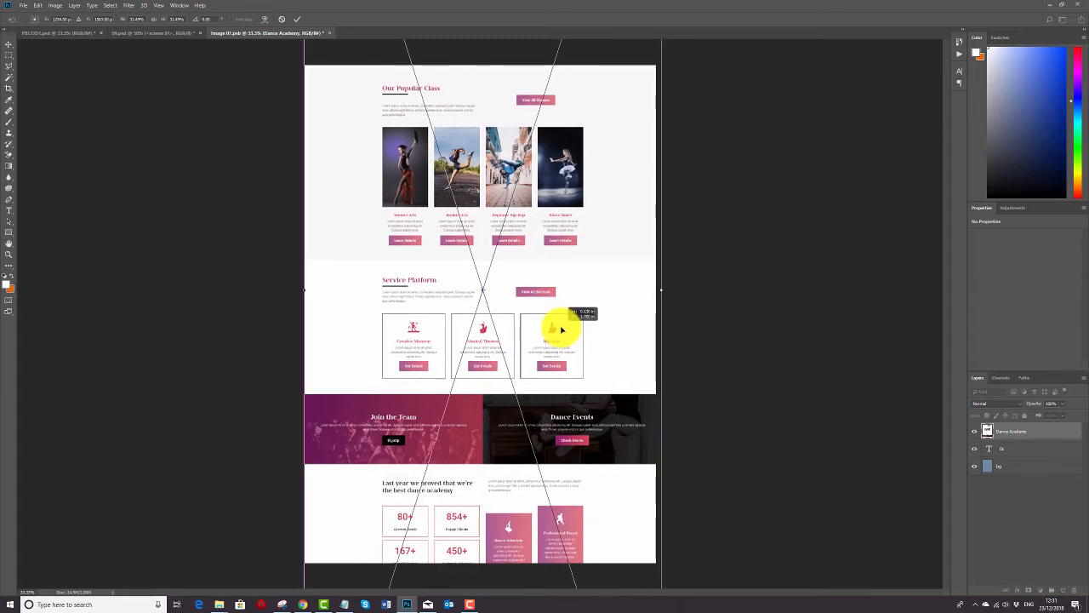
key(Return)
key(ctrl+s)
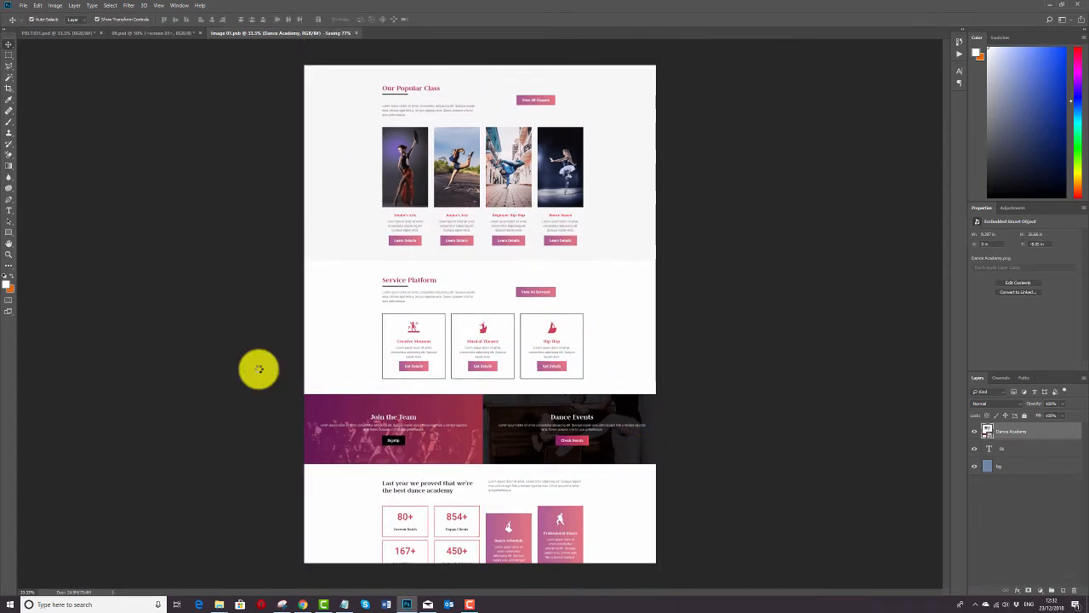
key(ctrl+w)
Open the rightmost screen's smart object and replace its Dental Care layer with an embedded Dance Academy image.
click(677, 366)
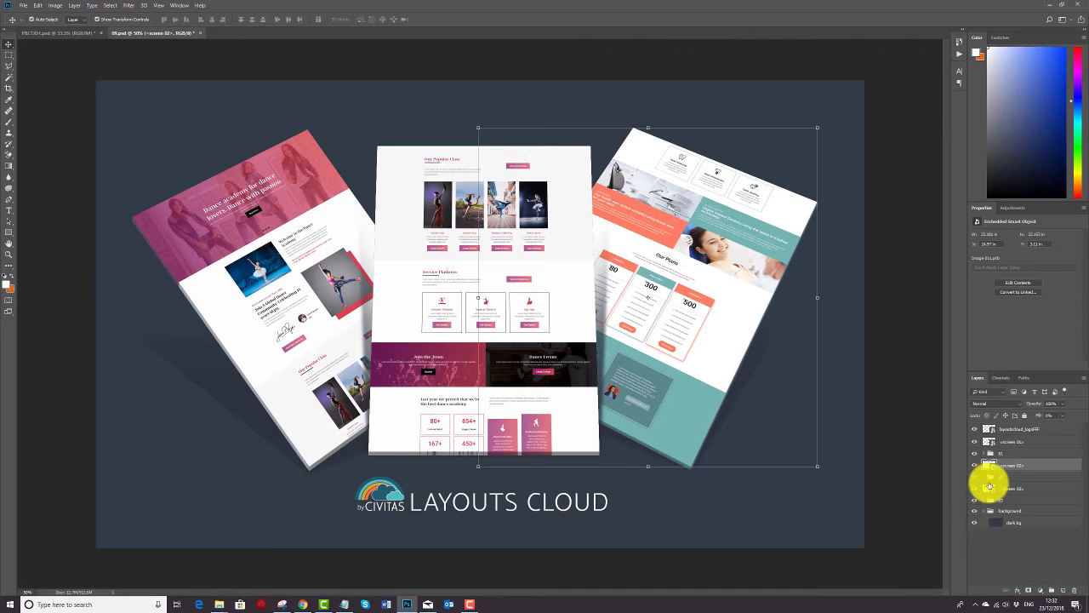
double_click(987, 466)
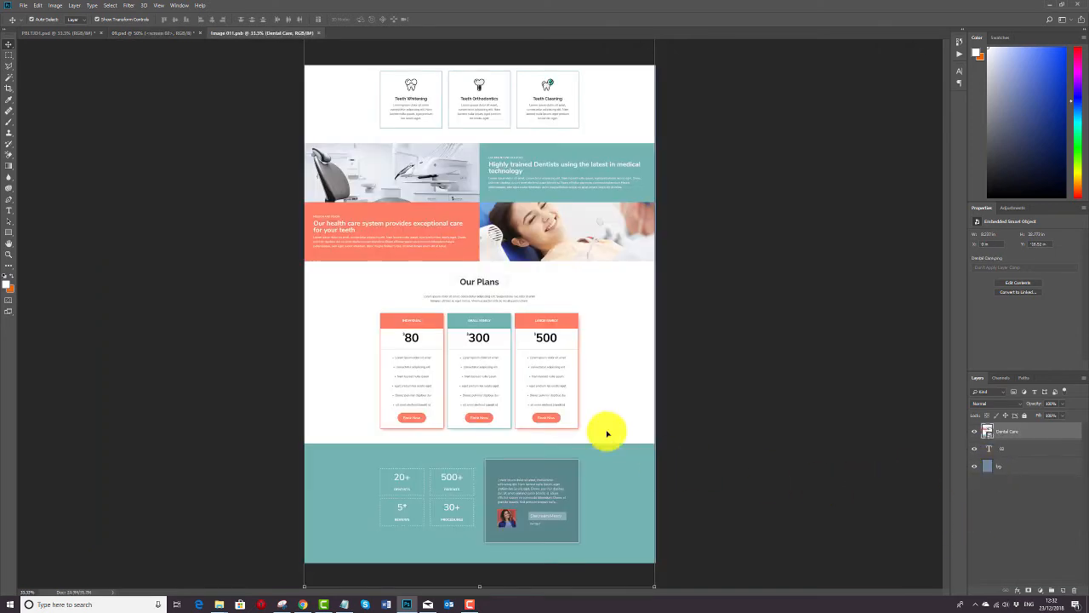
key(Delete)
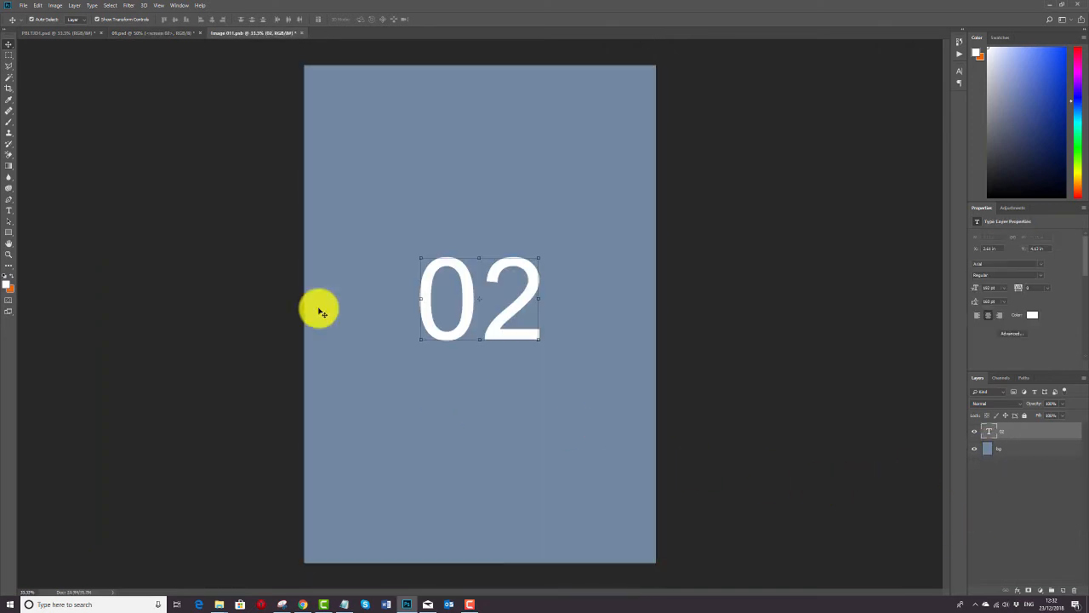
click(23, 5)
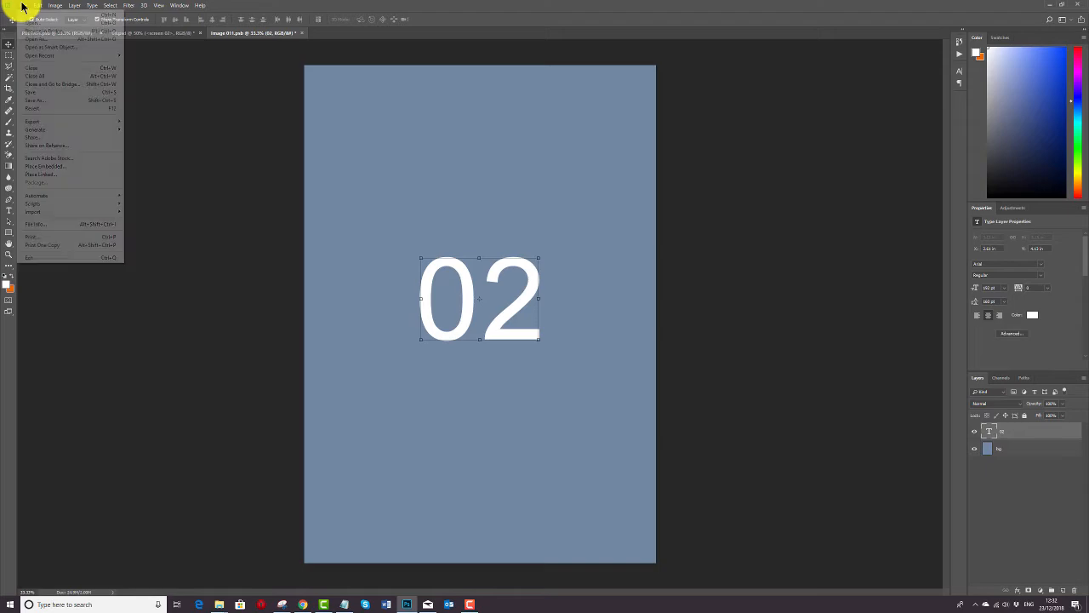
click(56, 168)
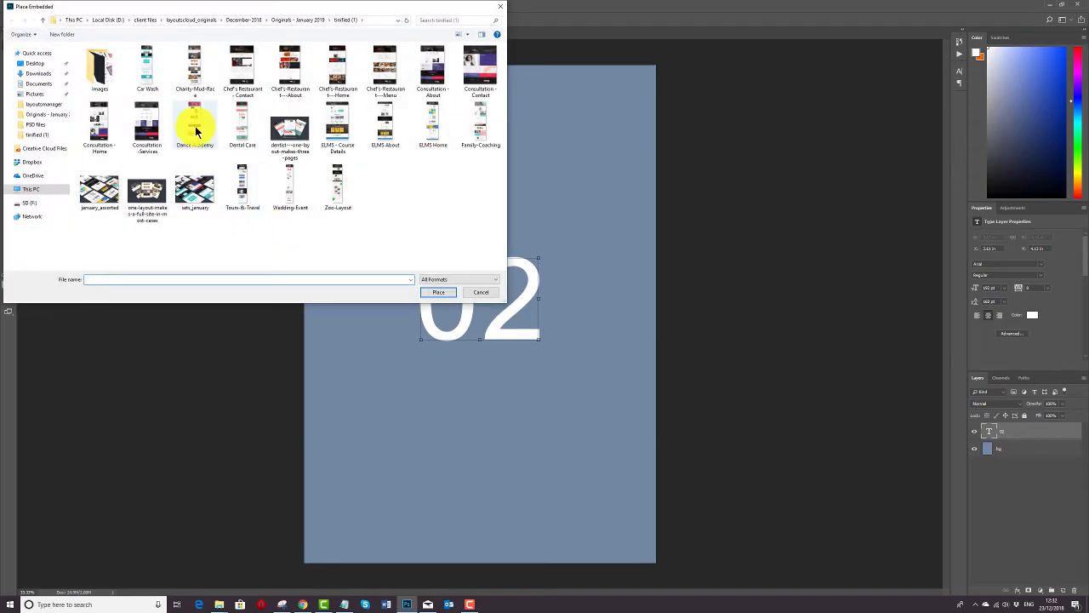
click(195, 128)
click(436, 292)
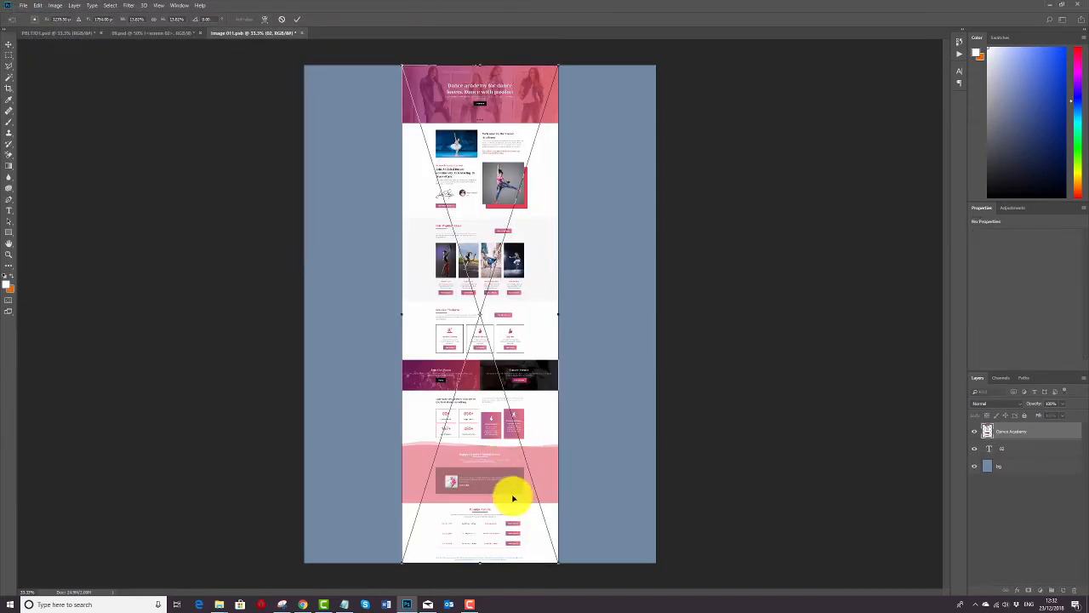
Scale the placed image proportionally to about 31% with its footer at the canvas's lower edge, and save and close the smart object.
drag(443, 320, 418, 162)
drag(417, 162, 418, 155)
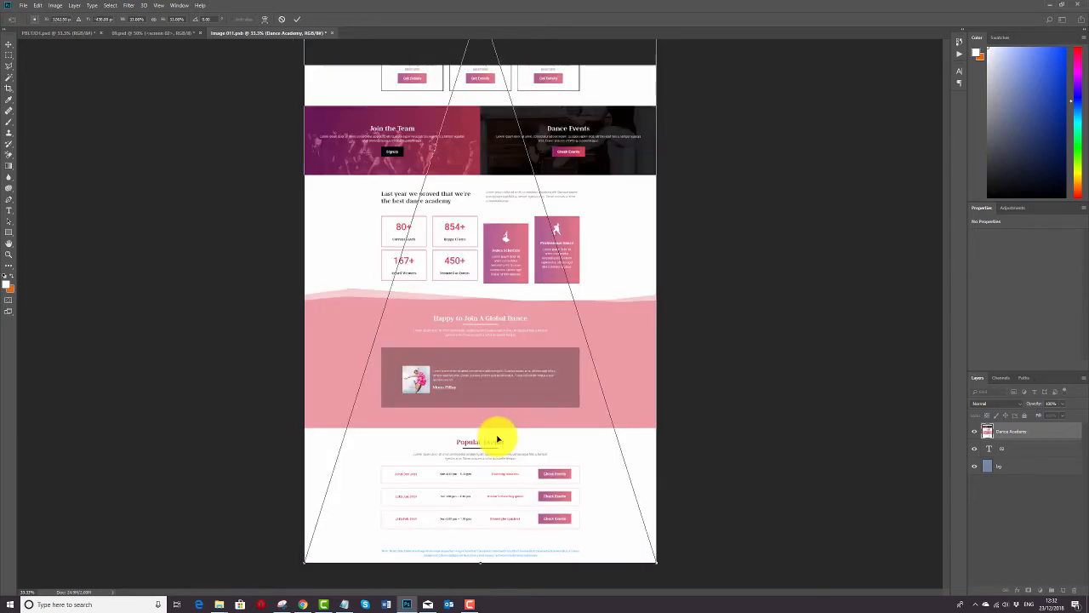
key(Return)
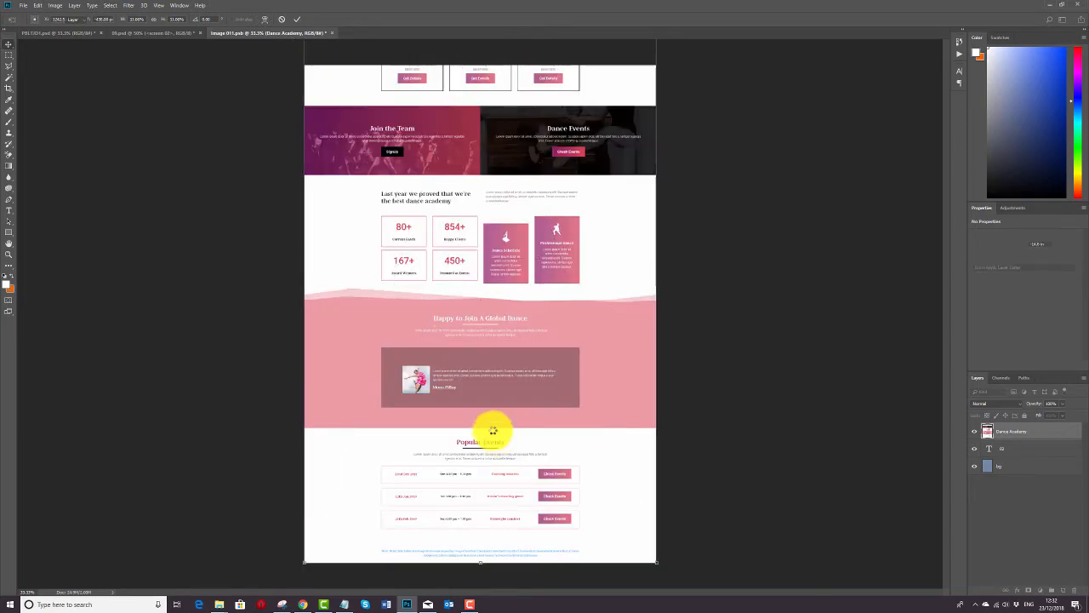
click(332, 34)
click(502, 218)
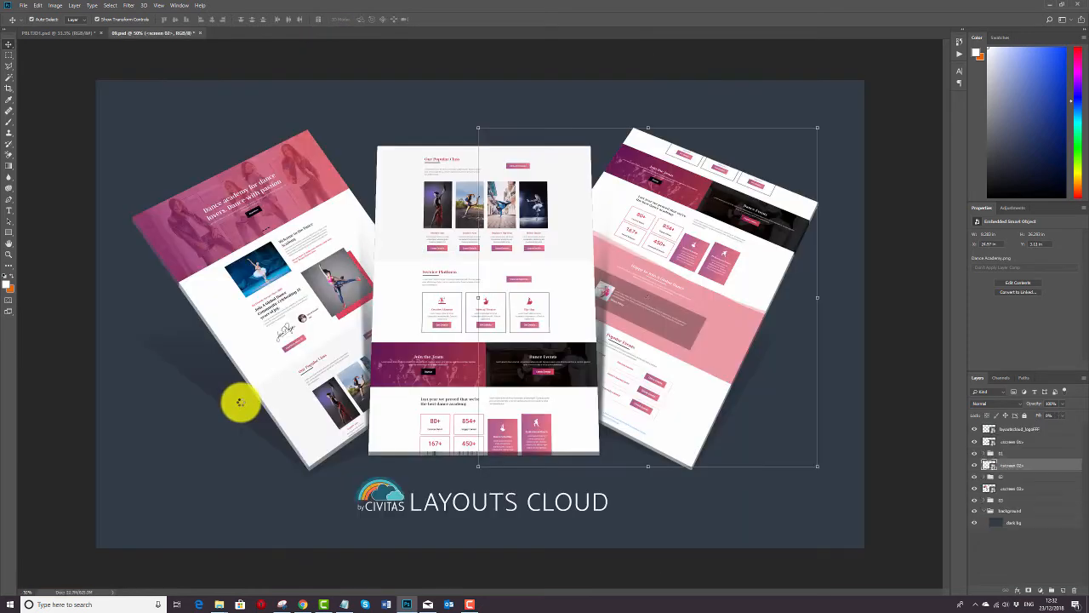
Export the finished mockup for web as a high-quality JPEG named DANCE_ACADEMY_3_PAGES in the tinified (1) folder.
click(189, 423)
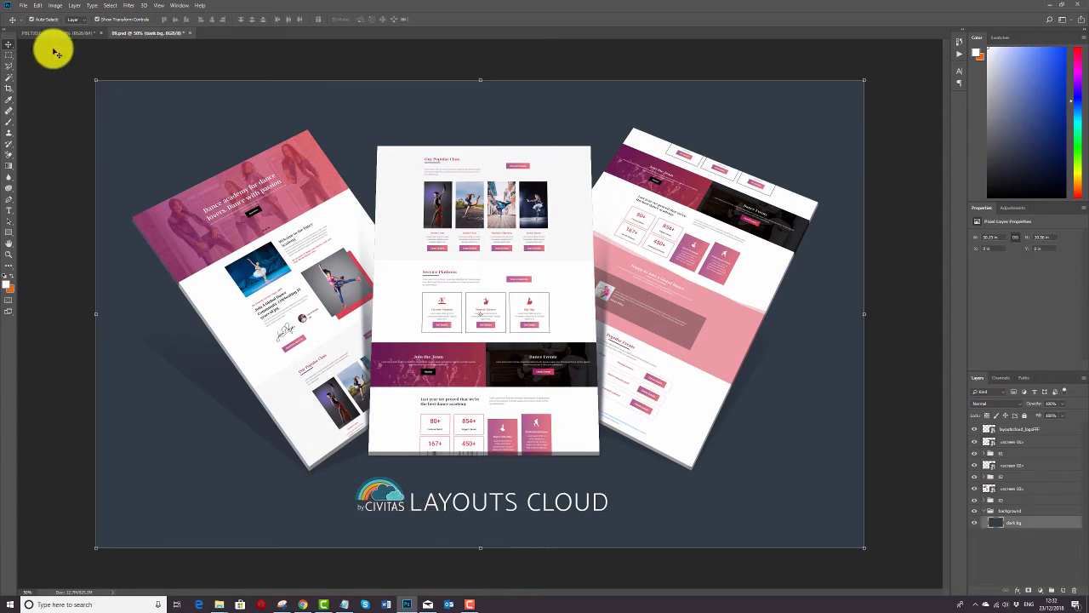
click(23, 5)
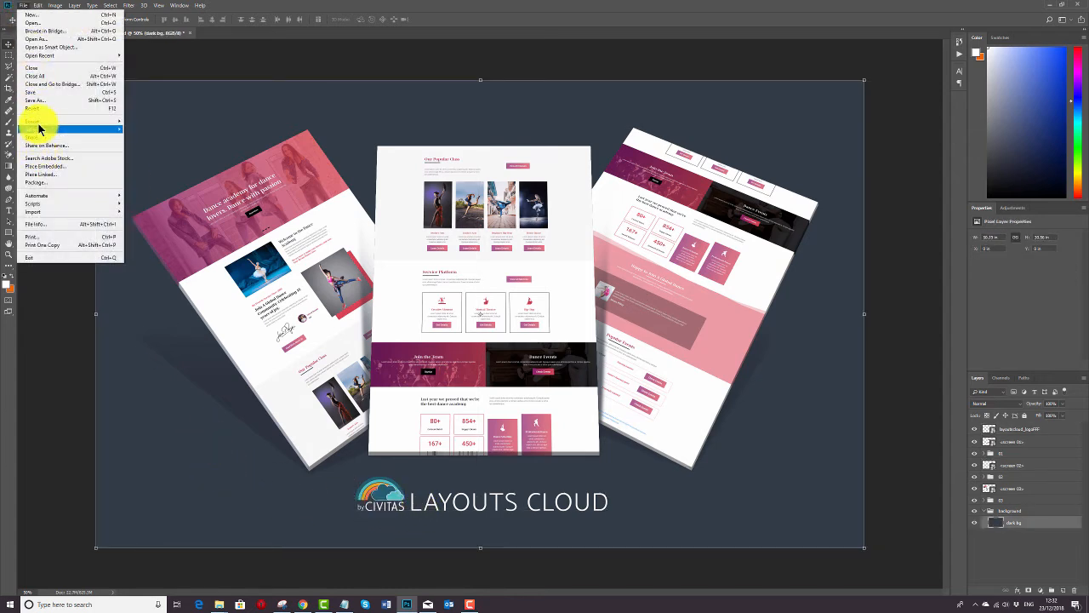
mouse_move(38, 124)
click(139, 155)
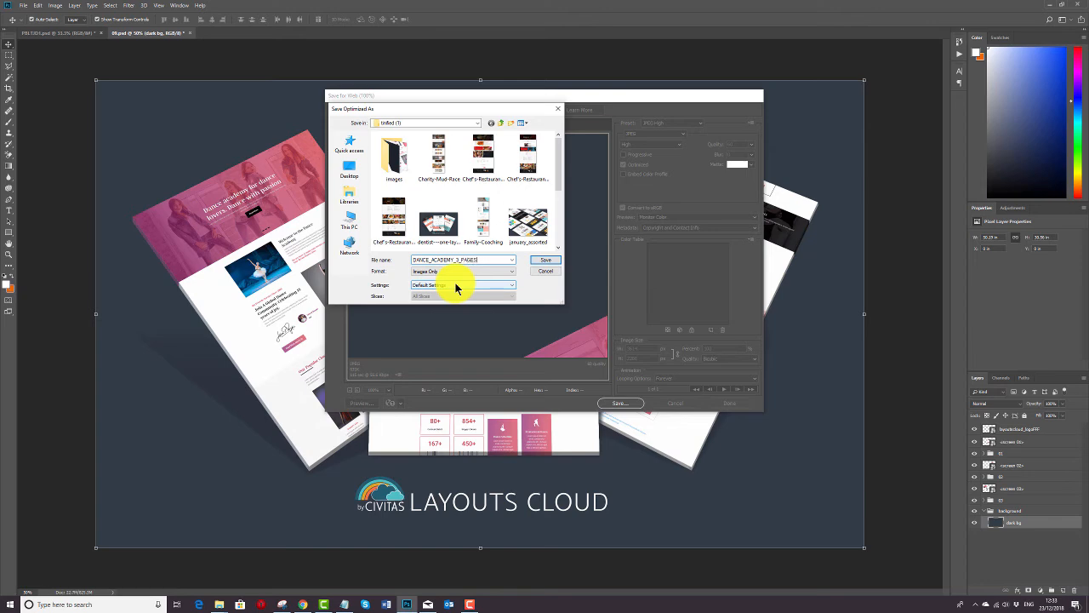
click(544, 263)
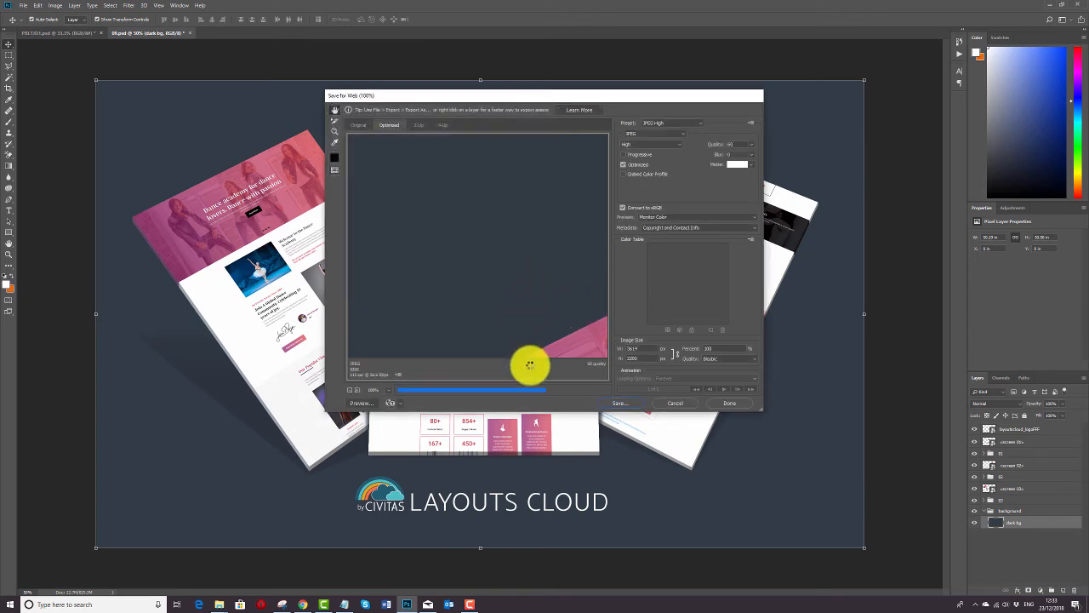
Open the exported DANCE_ACADEMY_3_PAGES image to check the finished mockup, keeping its Background layer locked.
click(22, 7)
click(29, 26)
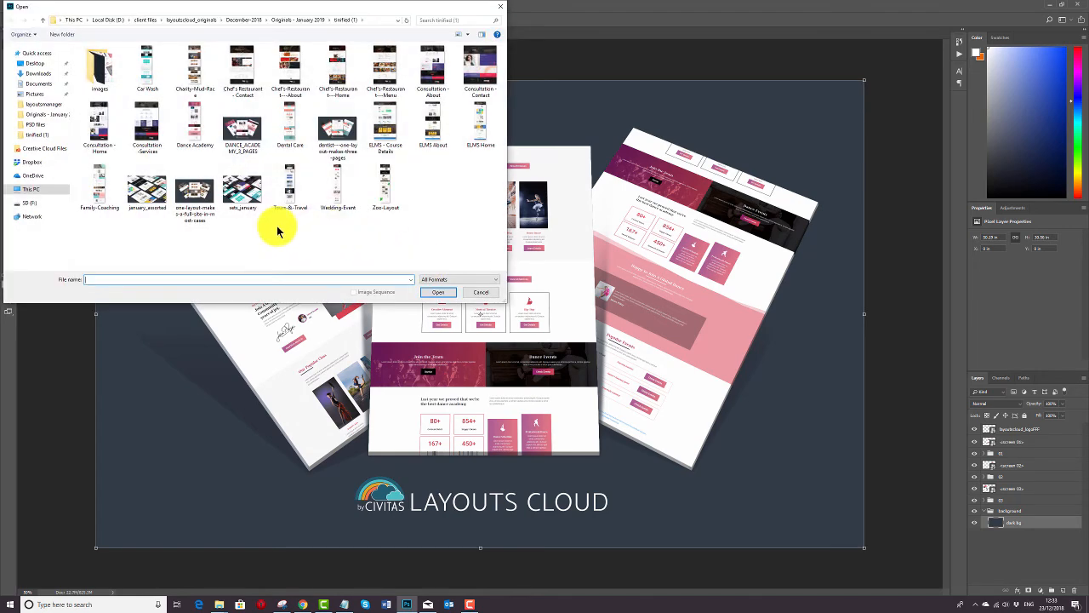
click(251, 149)
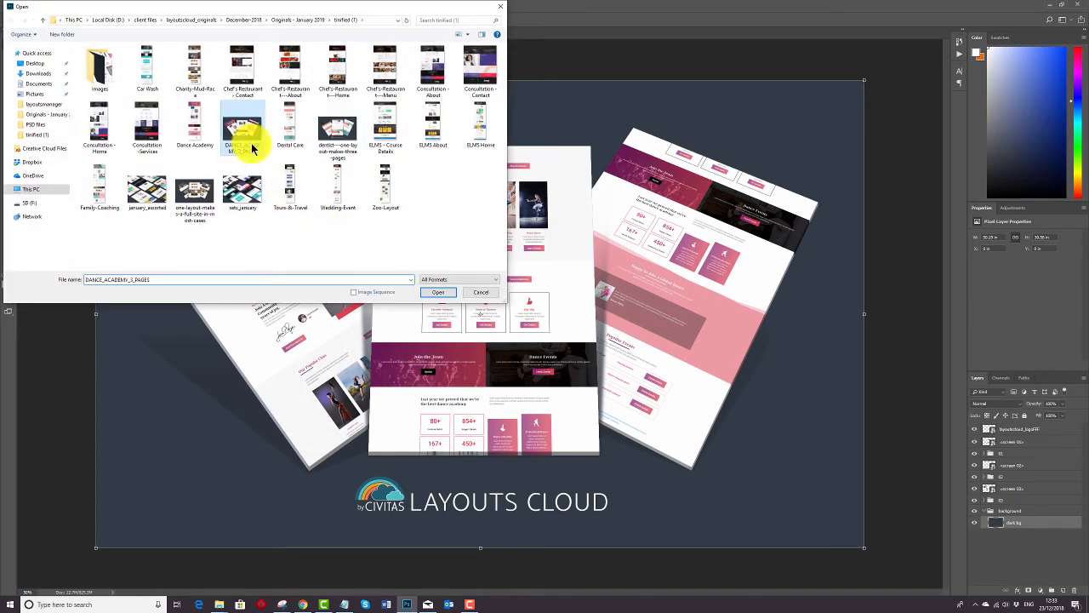
click(434, 292)
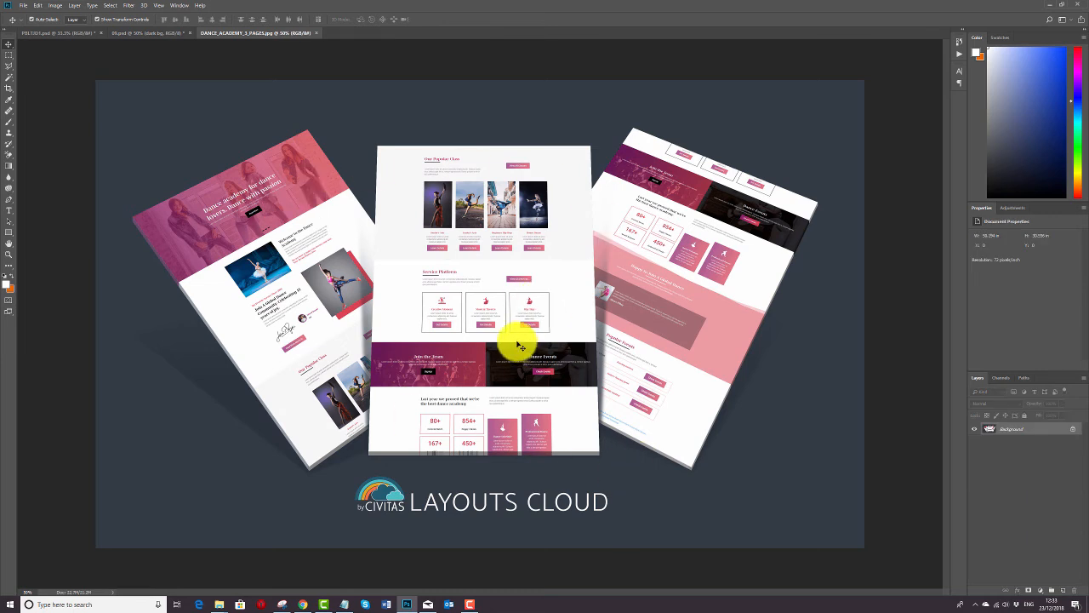
drag(511, 362, 385, 313)
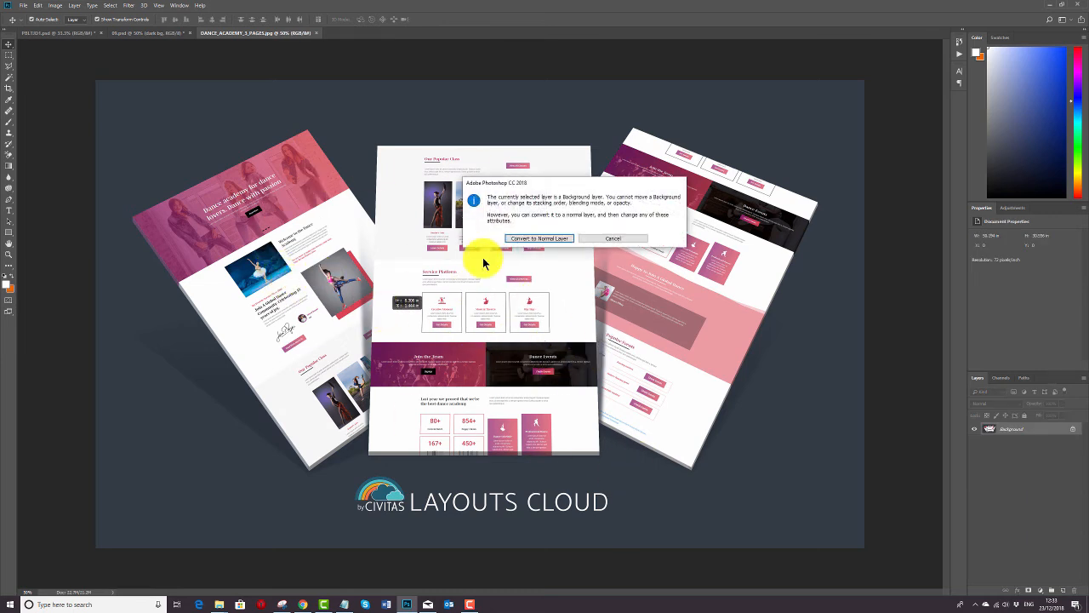
click(621, 237)
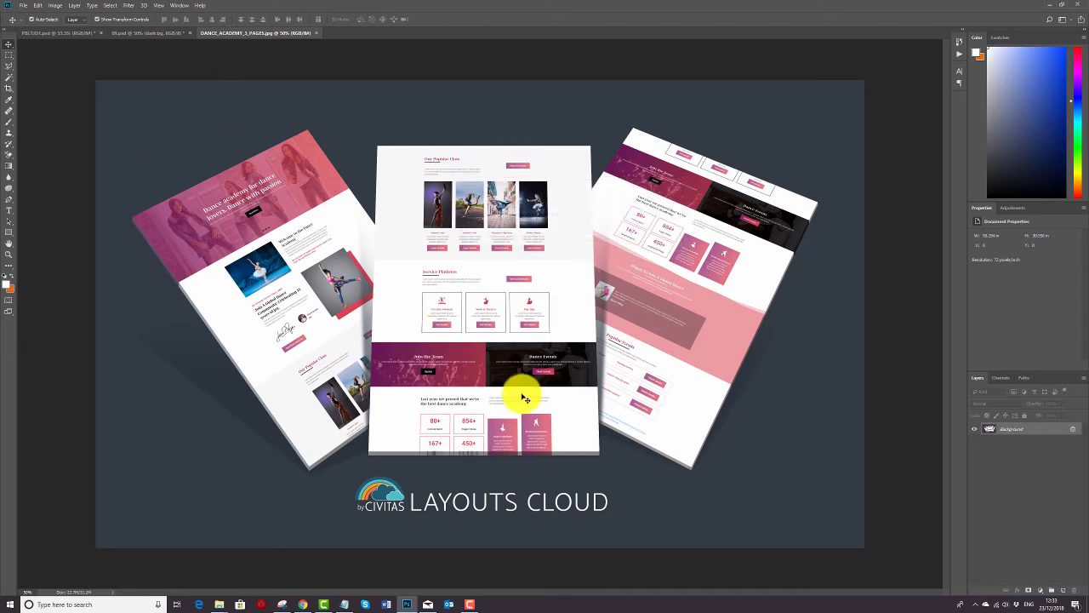